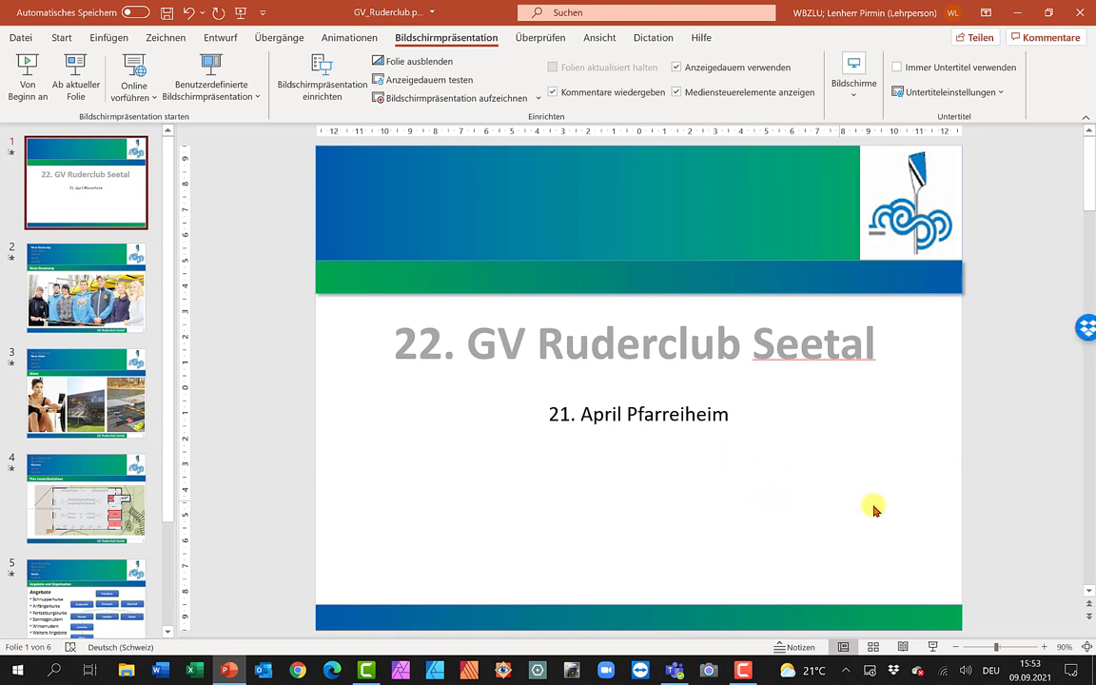
# Search Windows settings for 'Mauszeiger' and open the mouse pointer size settings
pyautogui.click(1071, 665)
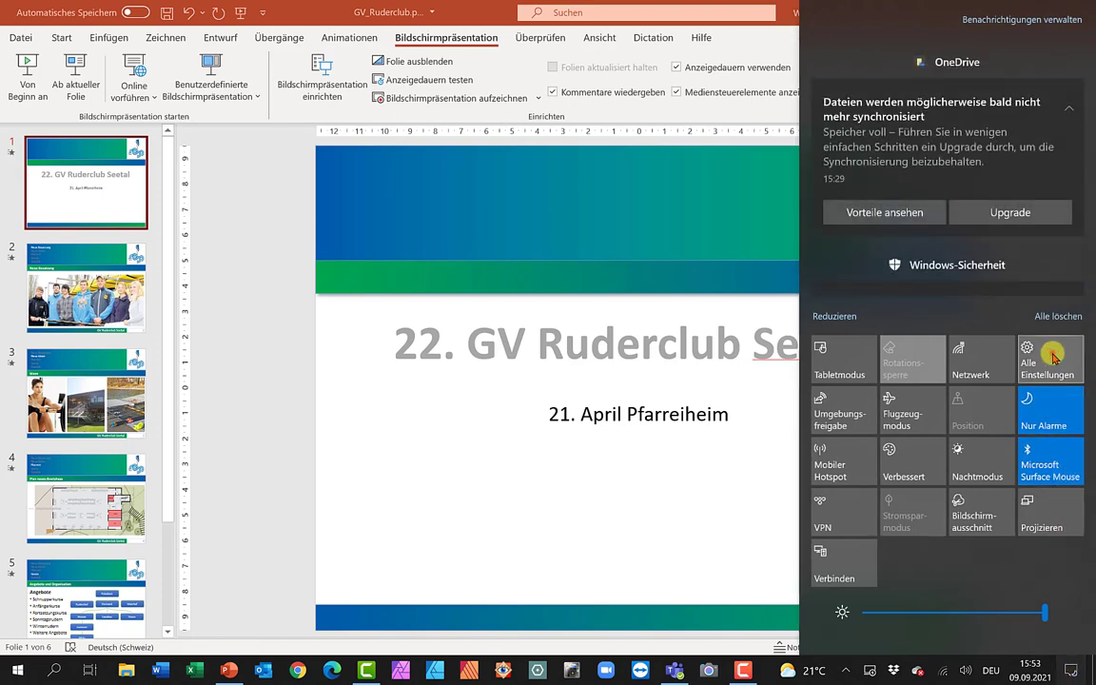
pyautogui.click(1051, 360)
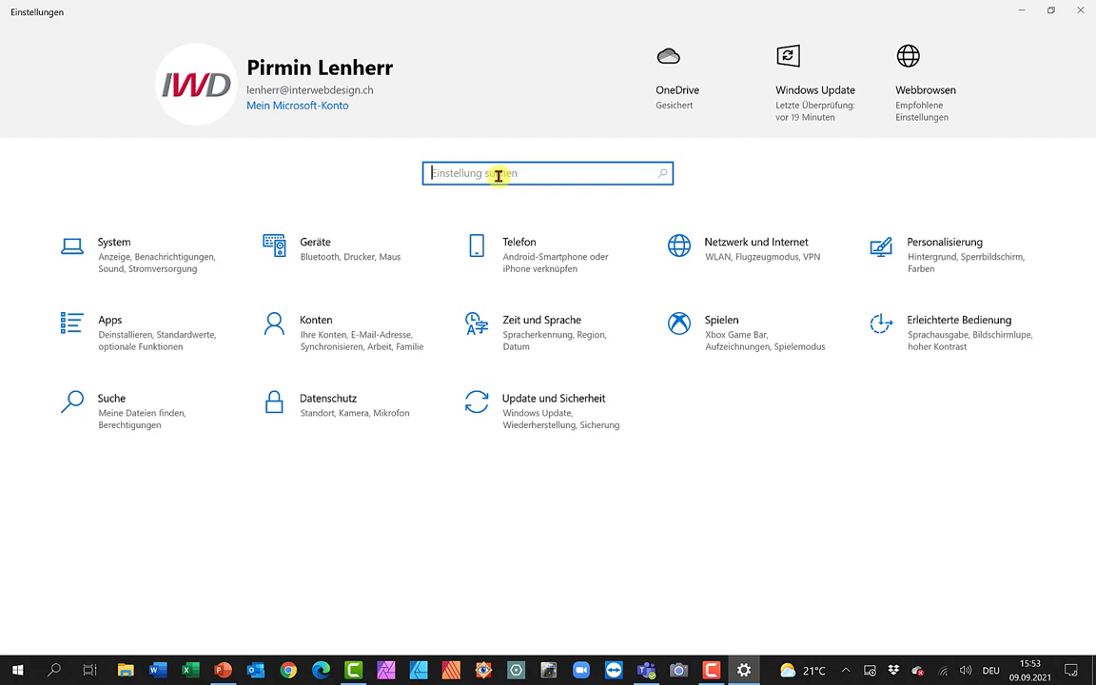
pyautogui.write('Maus')
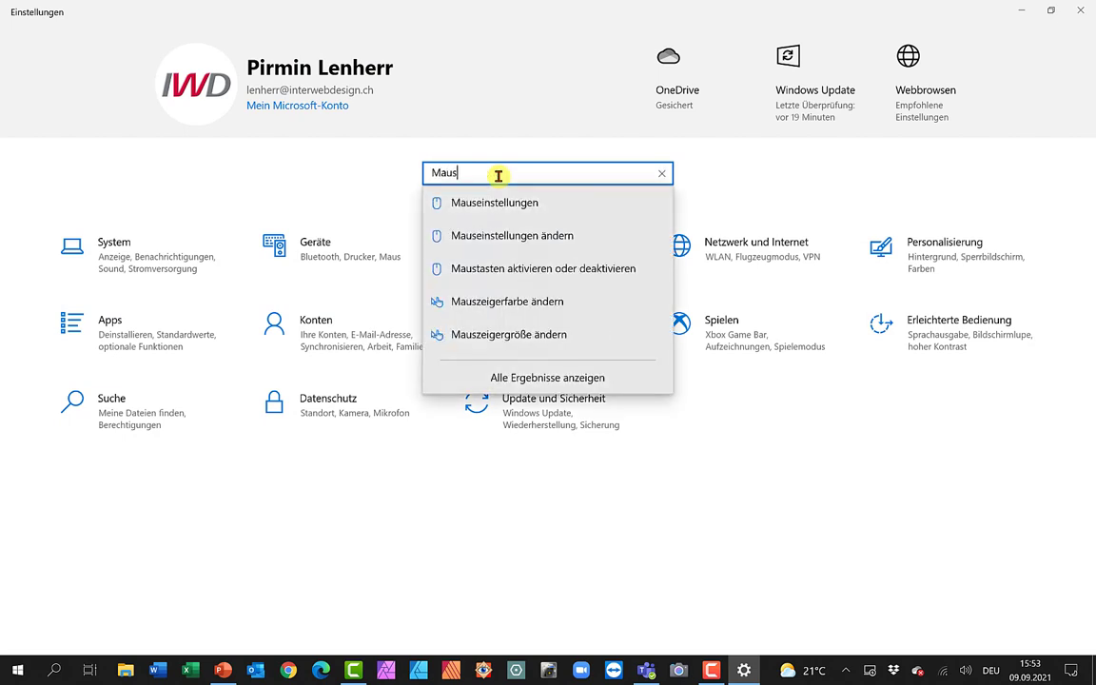
pyautogui.write('zeiger')
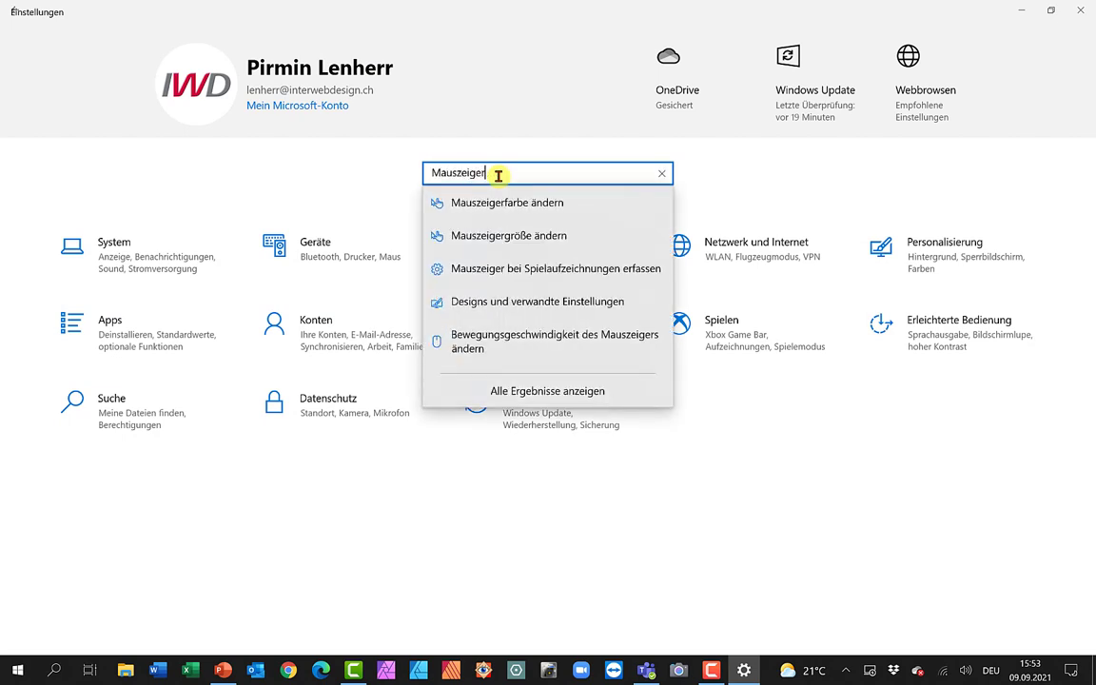
pyautogui.press('Return')
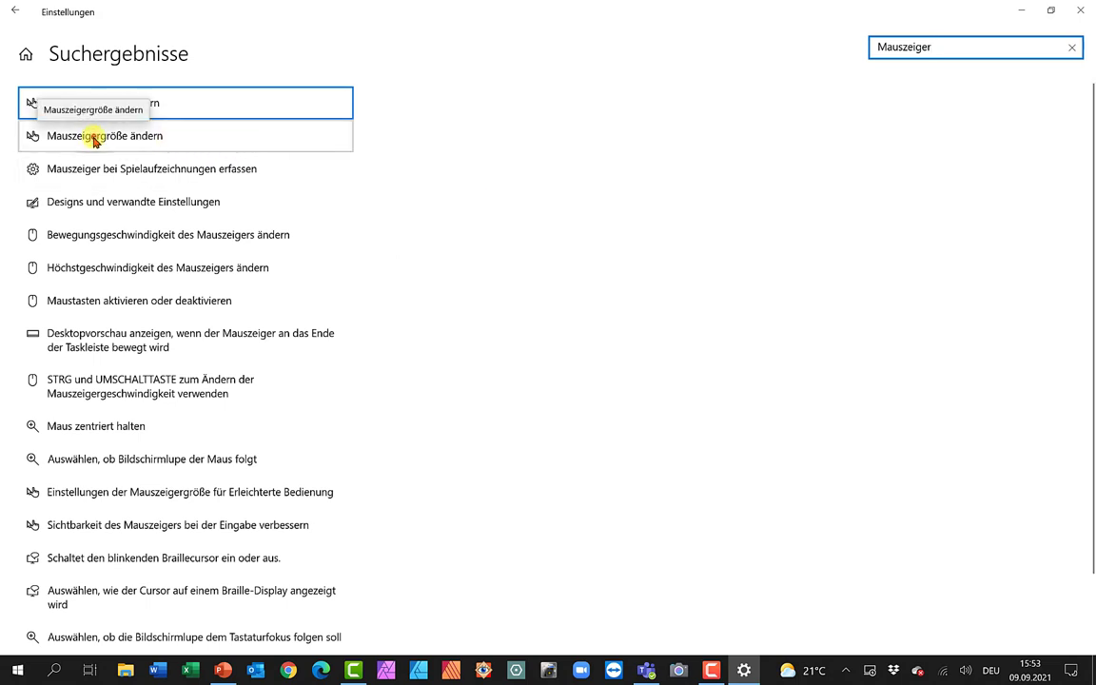
pyautogui.click(95, 138)
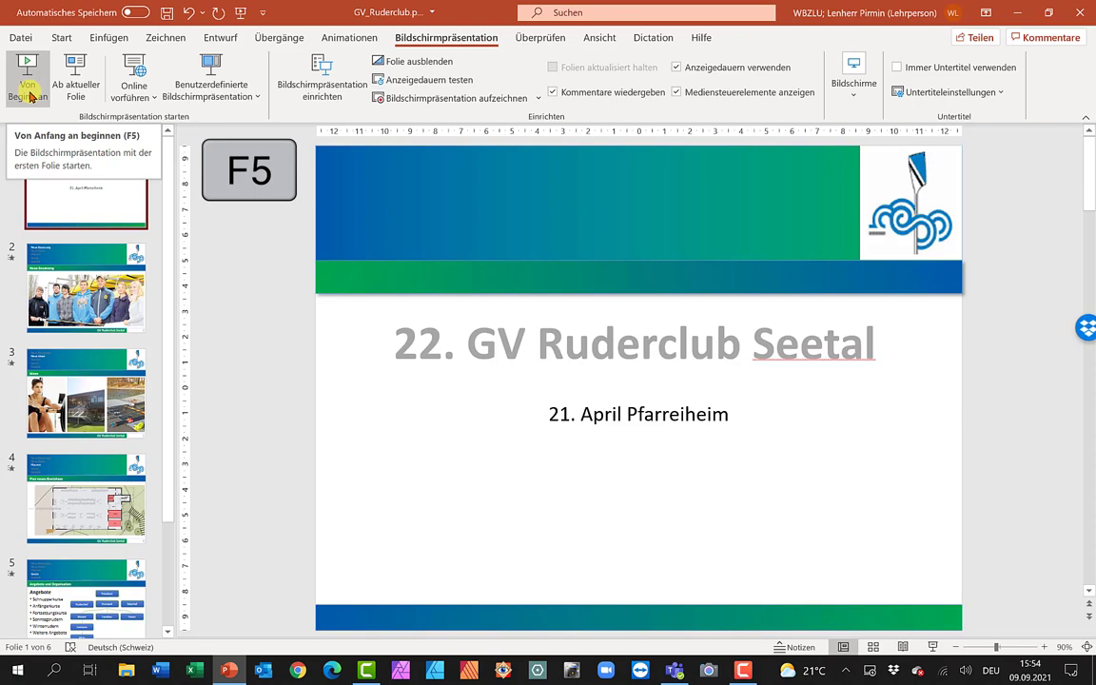
# Preview the slideshow from the beginning, then from slide 3, Ideen, returning to editing
pyautogui.click(29, 96)
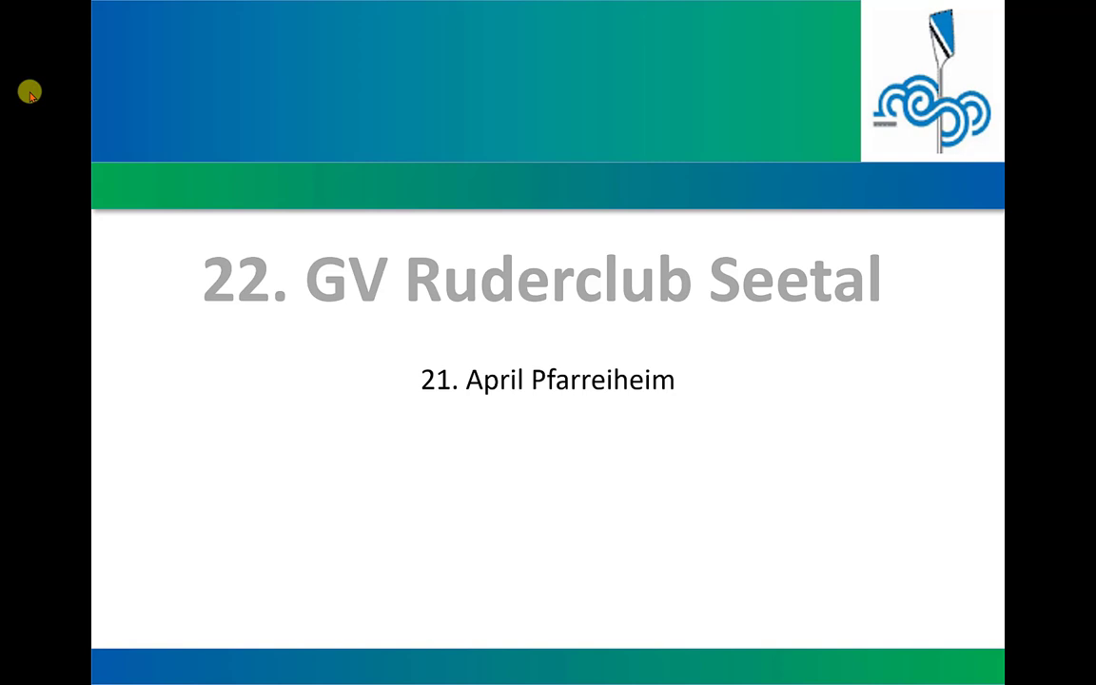
pyautogui.press('Escape')
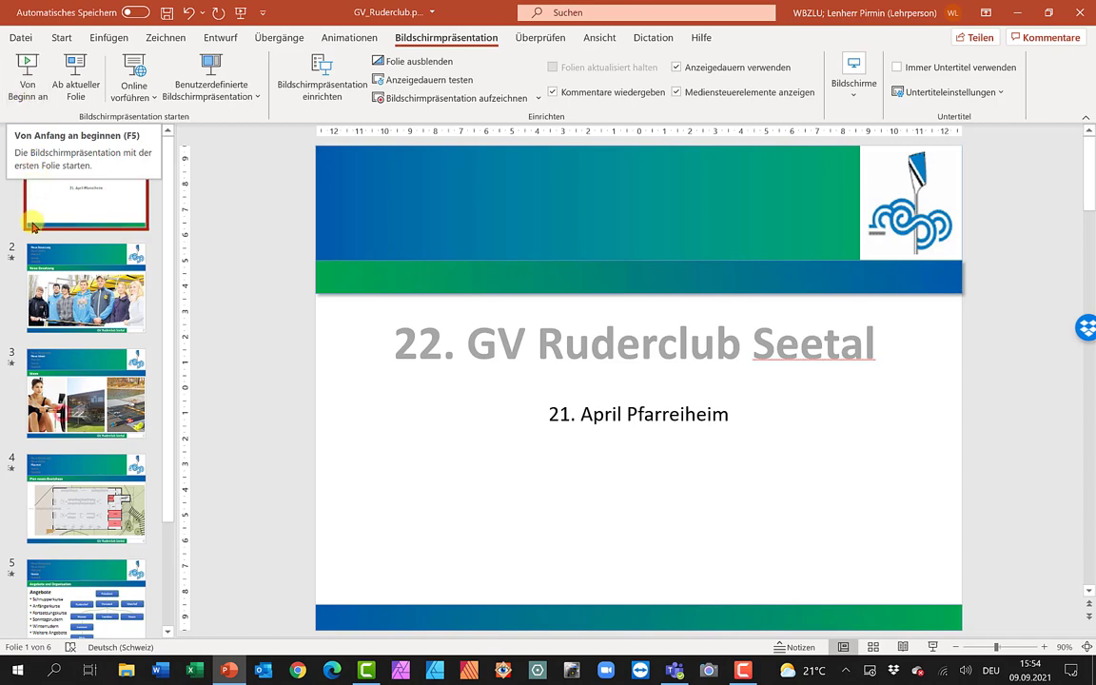
pyautogui.click(65, 411)
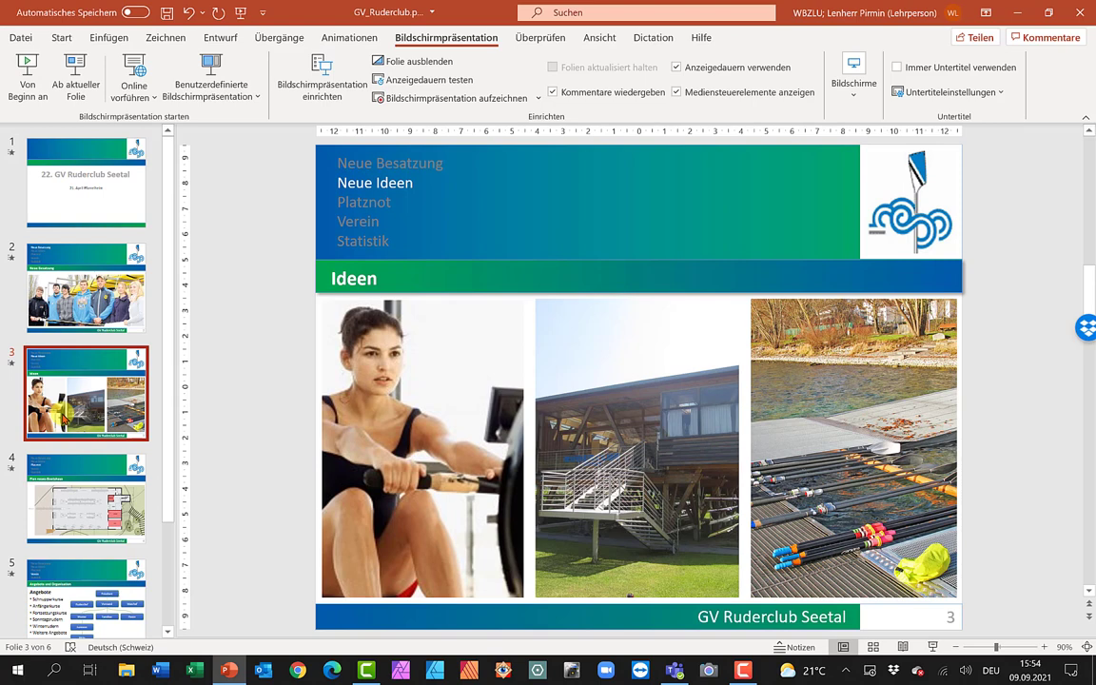
pyautogui.hotkey('shift', 'F5')
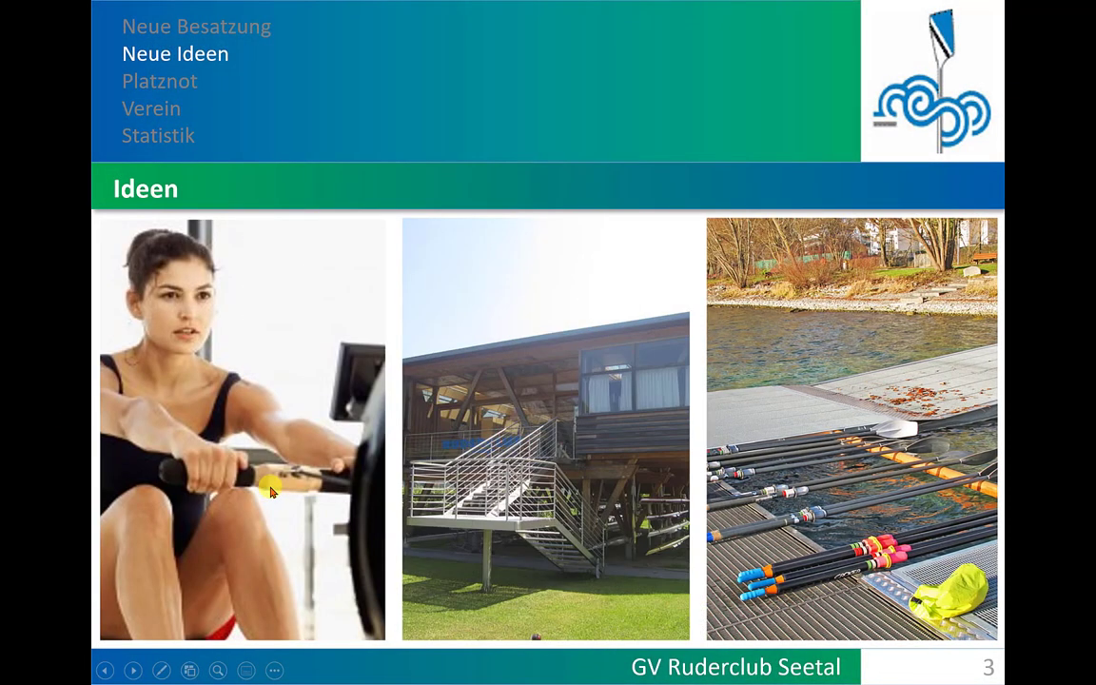
pyautogui.press('Escape')
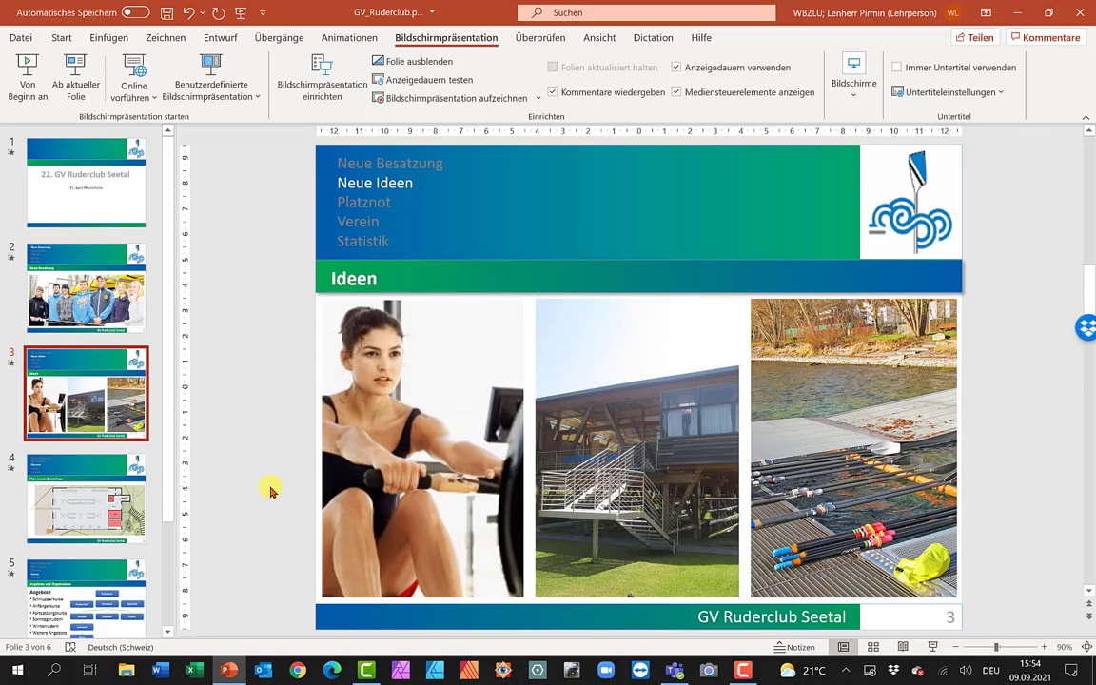
# Start the slideshow full screen from slide 3, Ideen, with Shift+F5
pyautogui.hotkey('shift', 'F5')
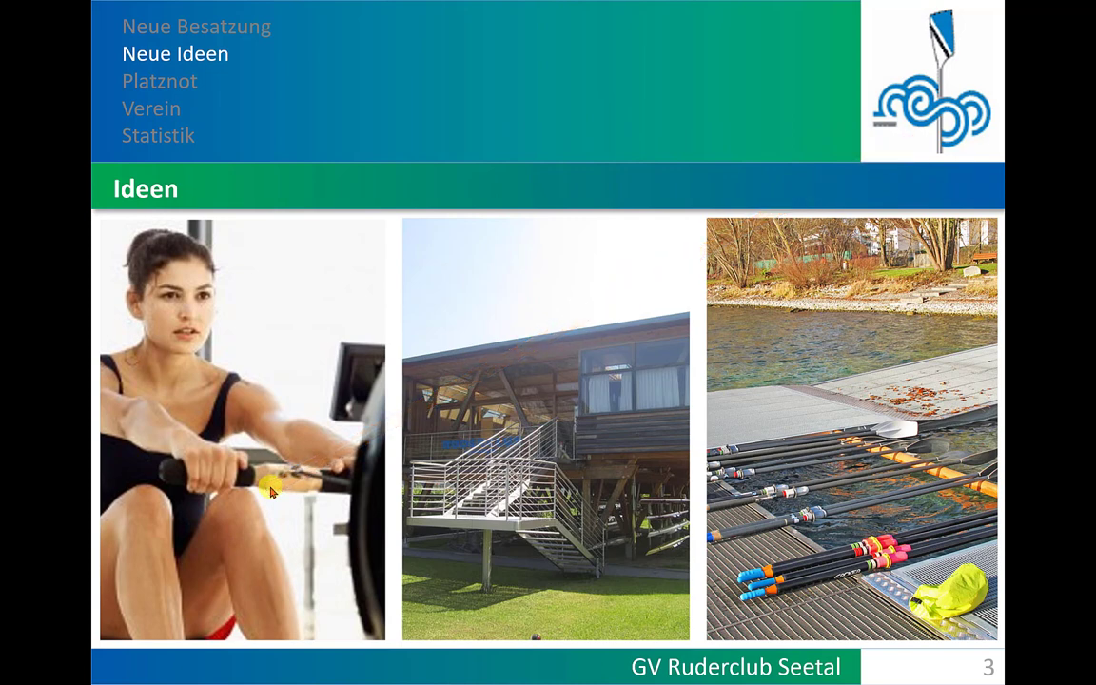
# Switch to Laserpointer through the slide's Zeigeroptionen context menu
pyautogui.rightClick(483, 277)
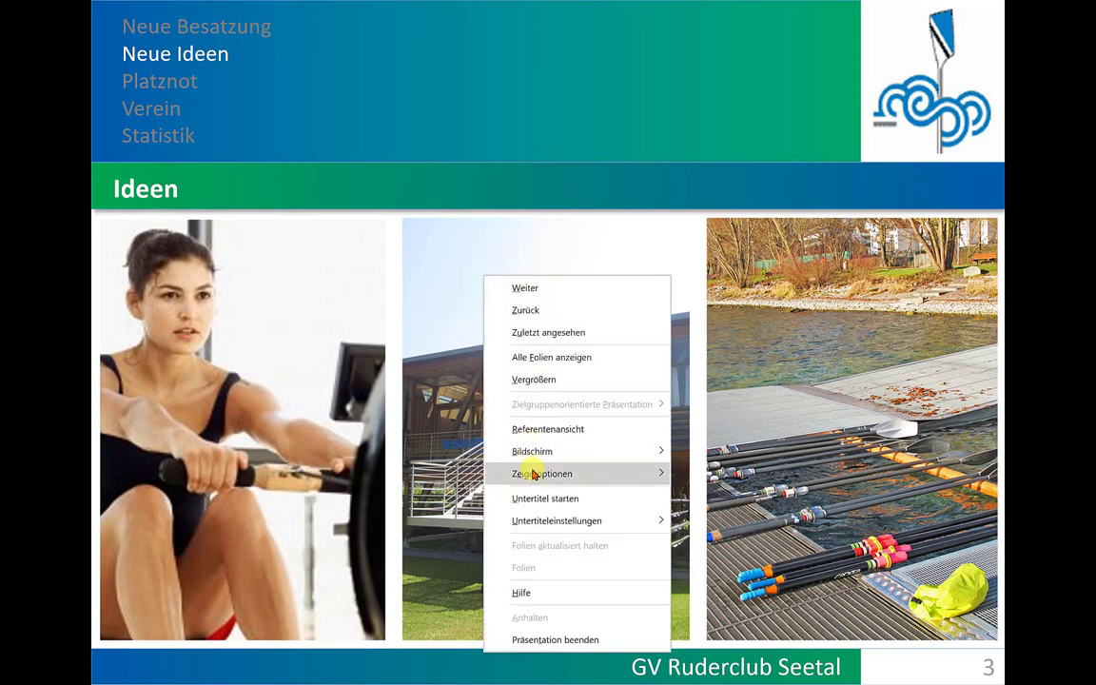
pyautogui.moveTo(576, 473)
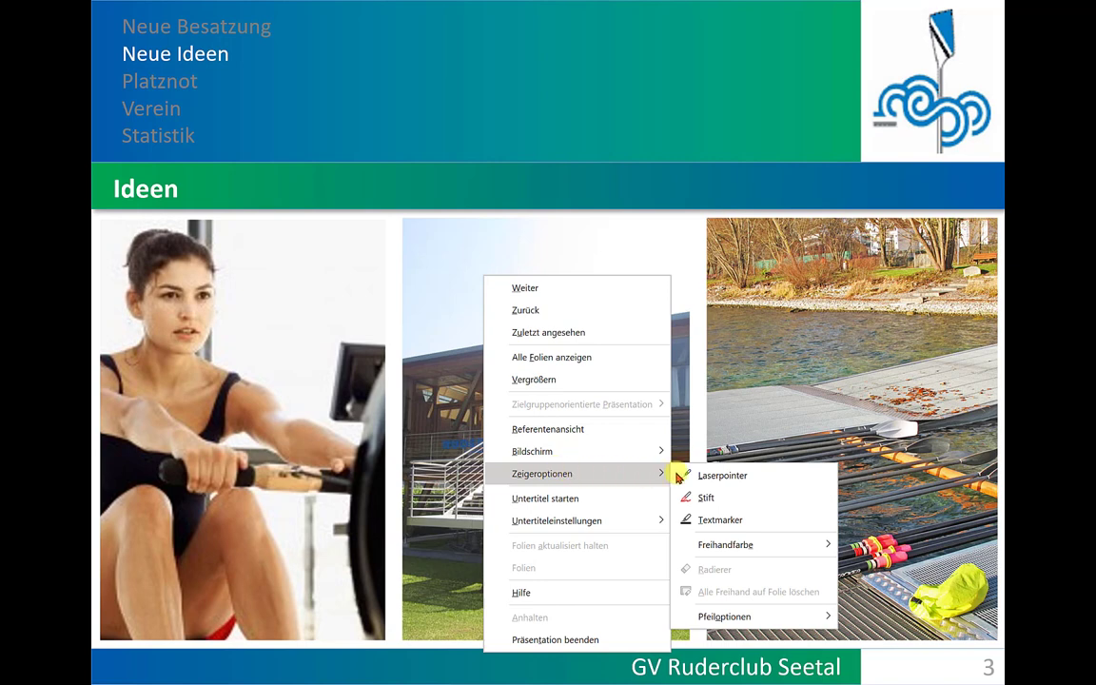
pyautogui.click(700, 475)
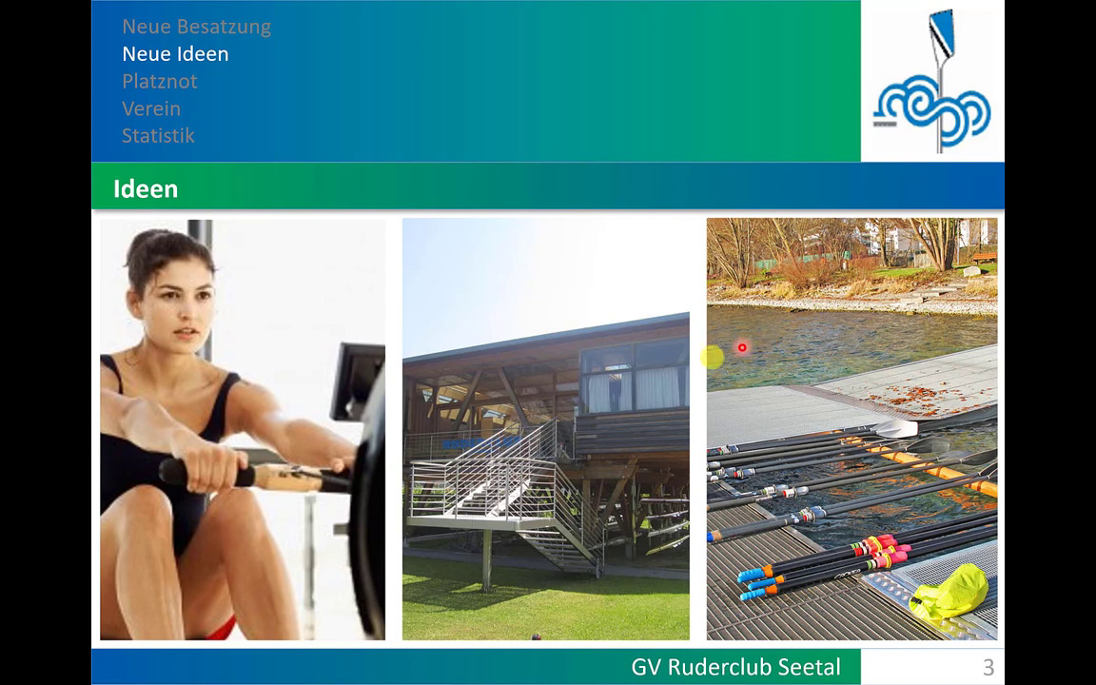
pyautogui.moveTo(164, 671)
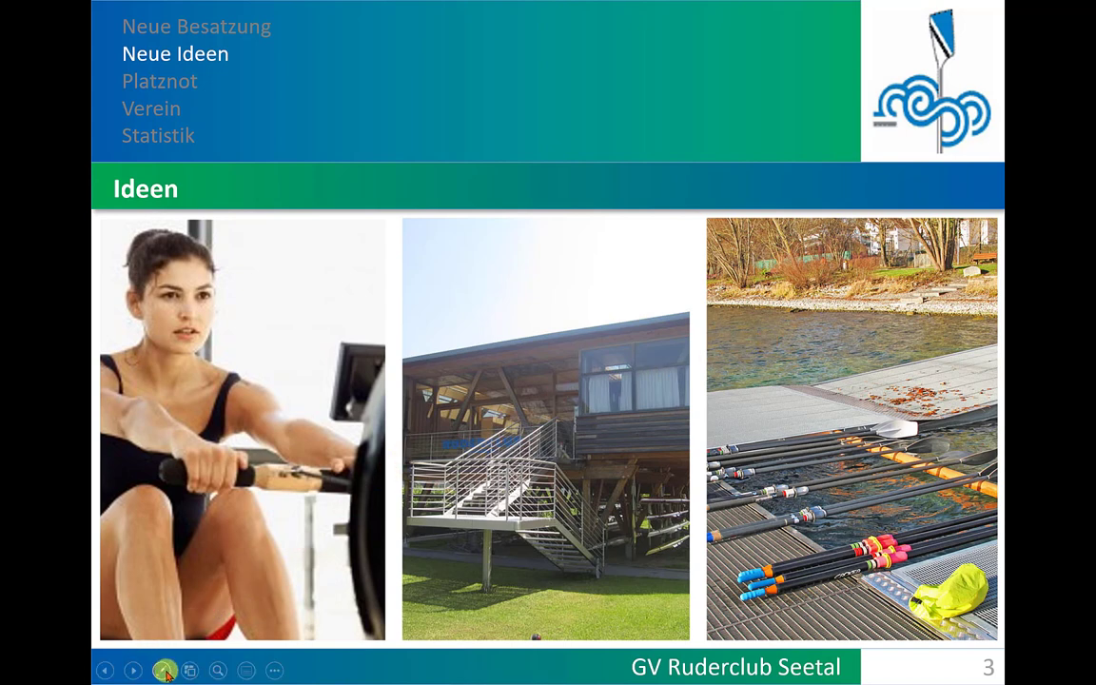
# Pick Laserpointer from the slideshow pen button, then hide the navigation controls with Ctrl+H
pyautogui.click(164, 671)
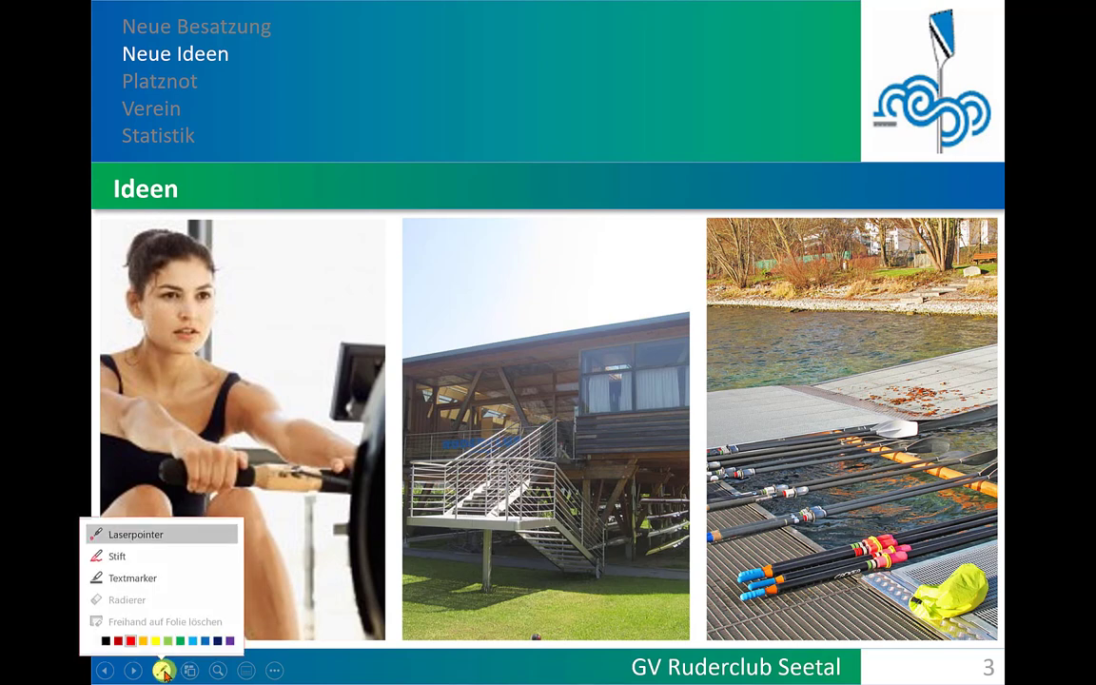
pyautogui.click(170, 530)
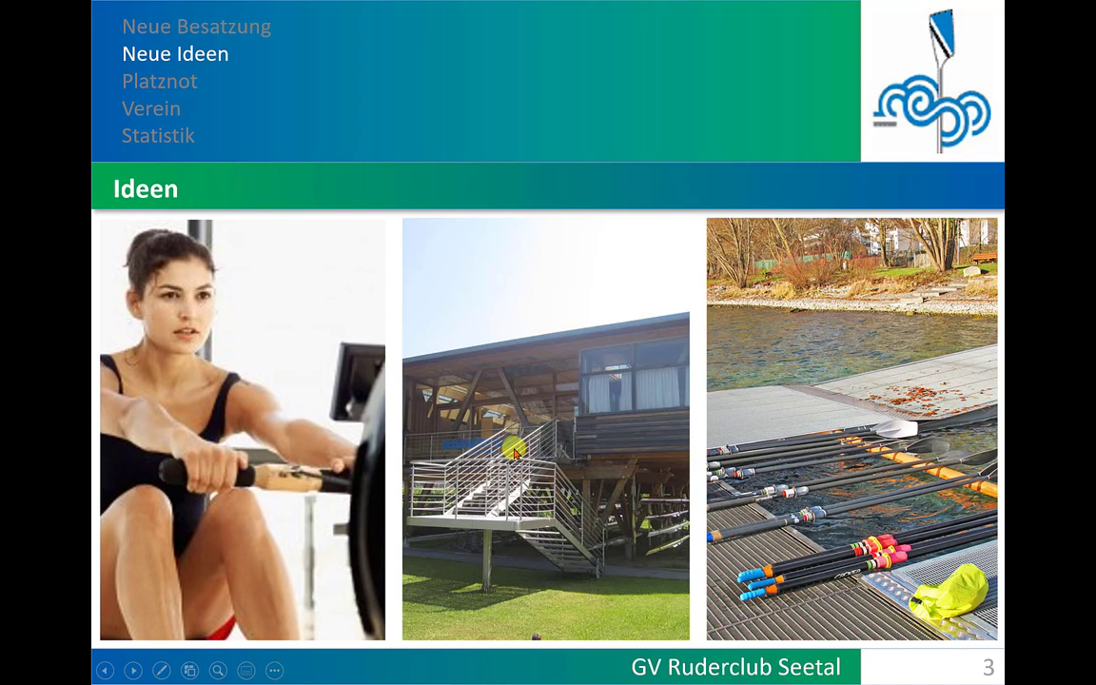
pyautogui.press('Right')
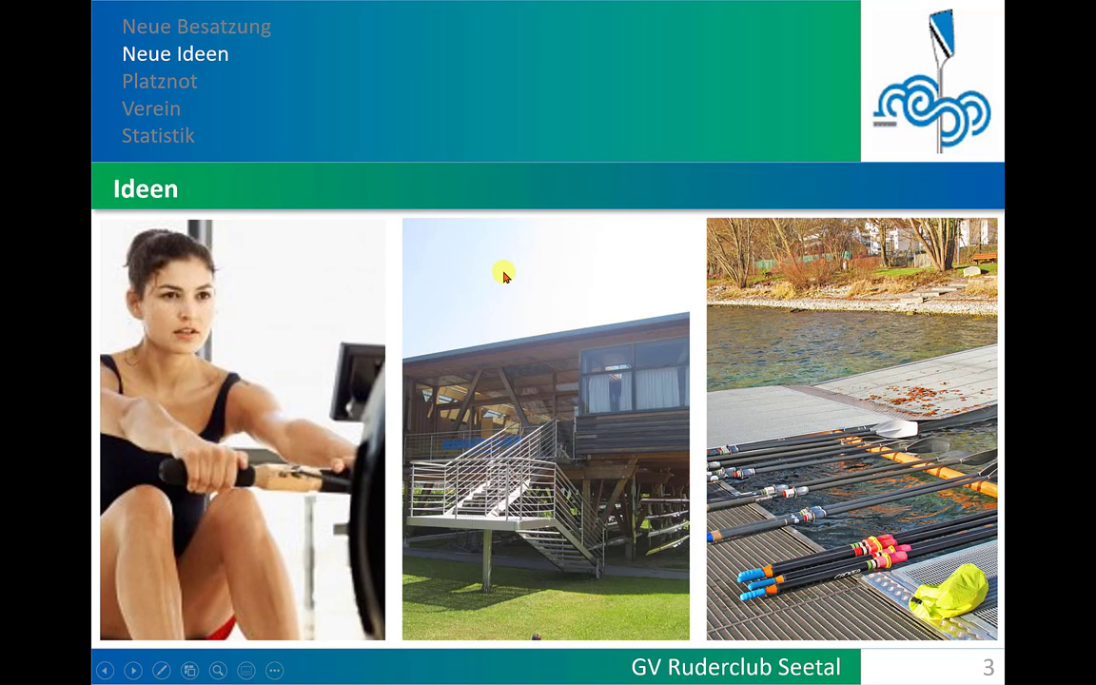
pyautogui.hotkey('ctrl', 'h')
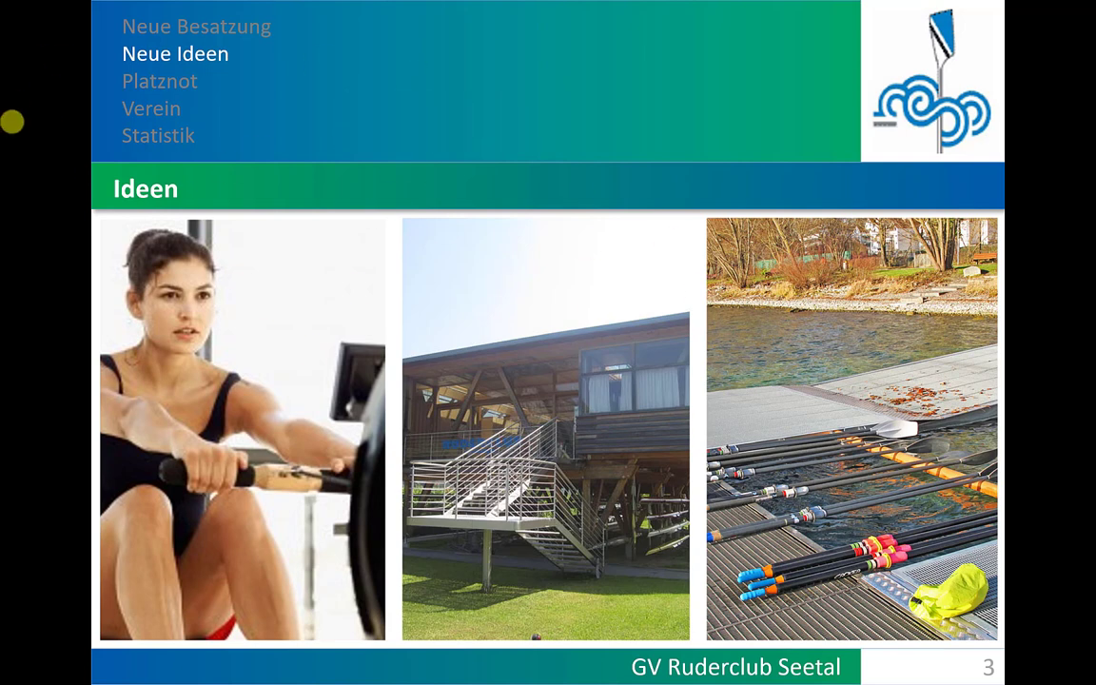
# Restore the arrow pointer with Ctrl+A and black out the slideshow screen with B
pyautogui.hotkey('ctrl', 'a')
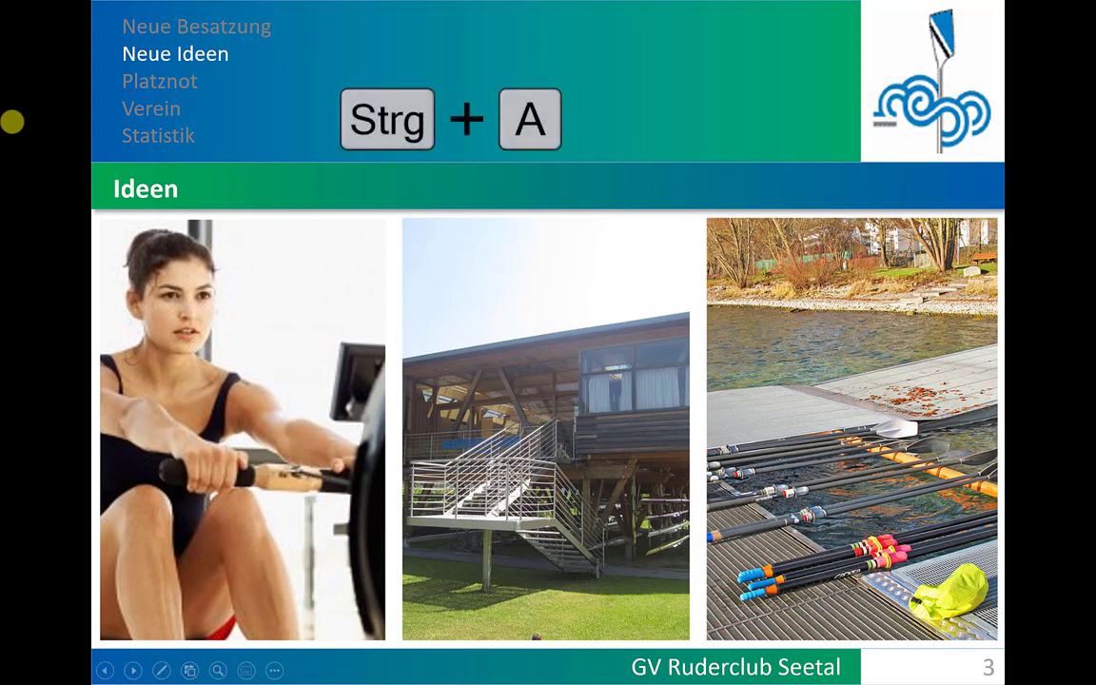
pyautogui.click(493, 276)
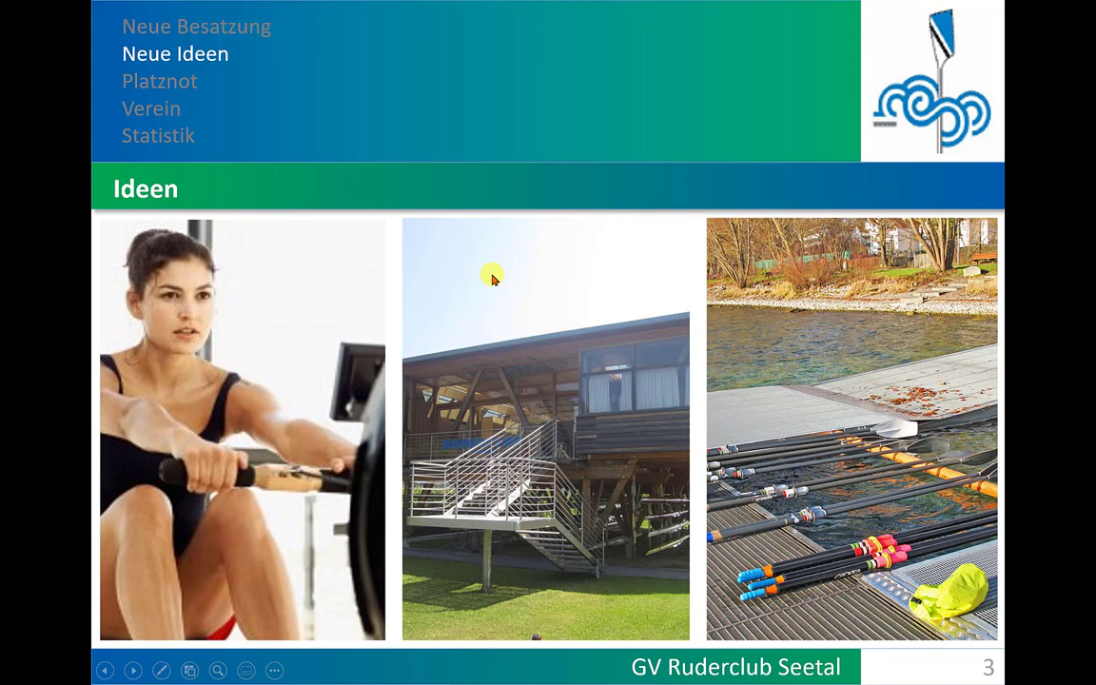
pyautogui.press('b')
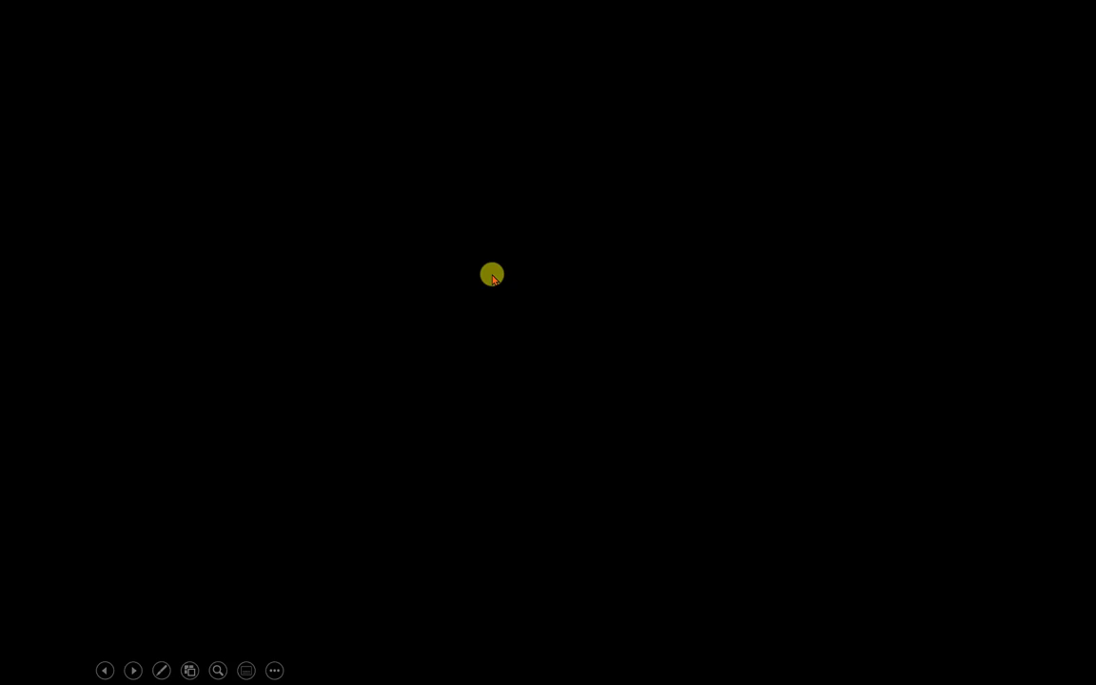
# Return from black, toggle a white screen on and off, then show the taskbar with Ctrl+T
pyautogui.press('b')
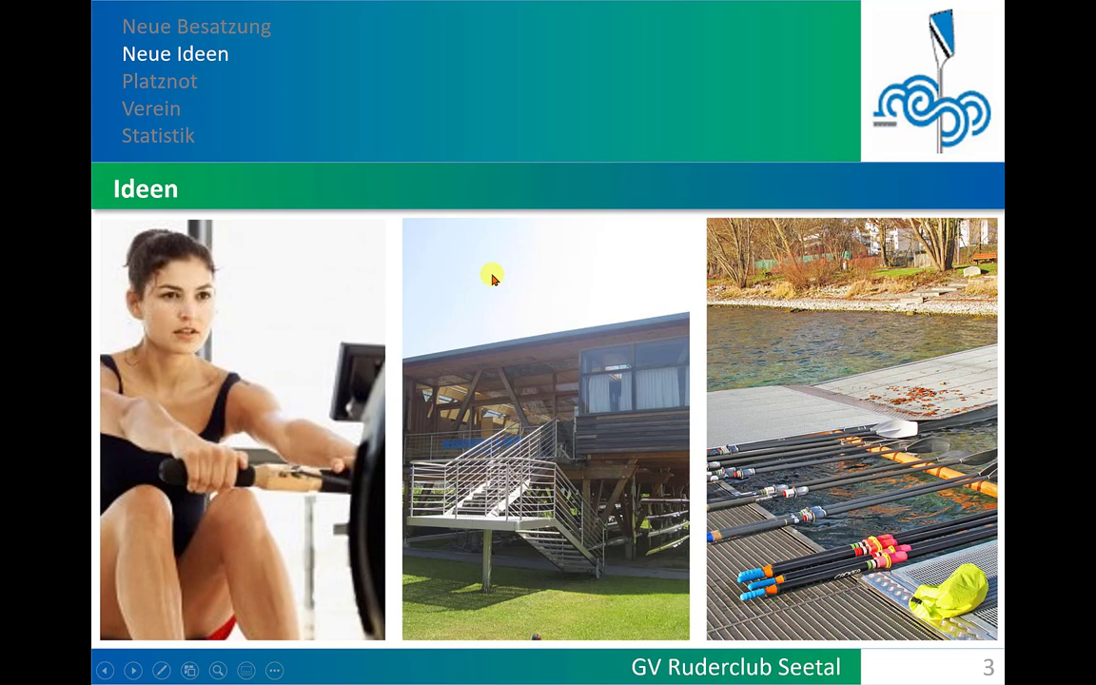
pyautogui.press('w')
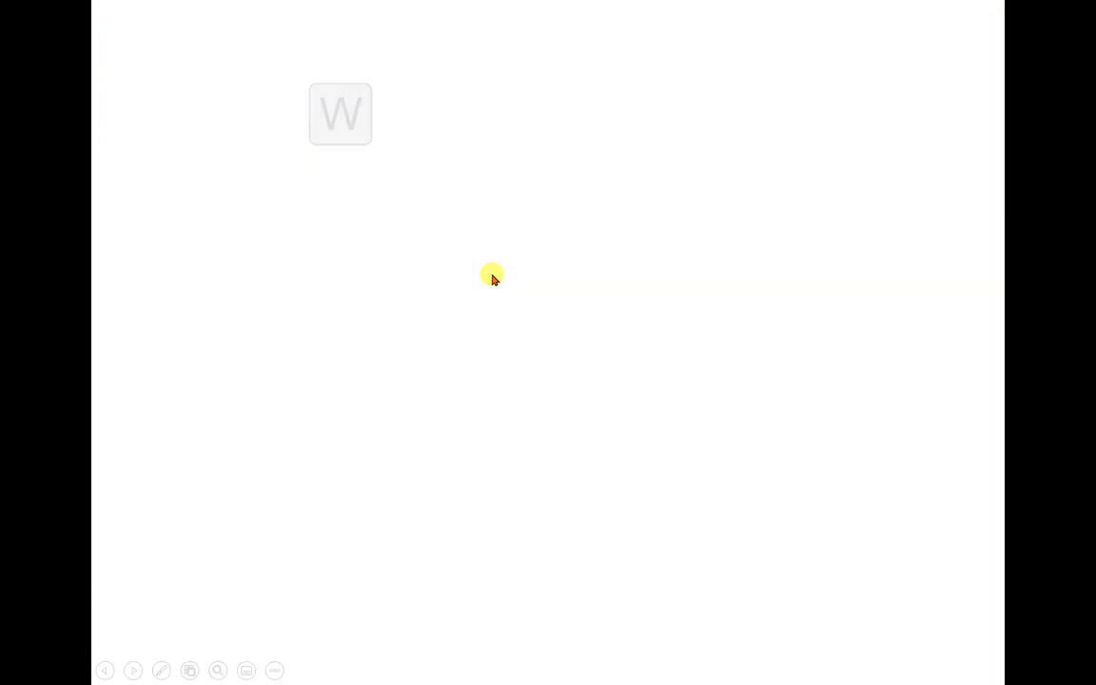
pyautogui.press('w')
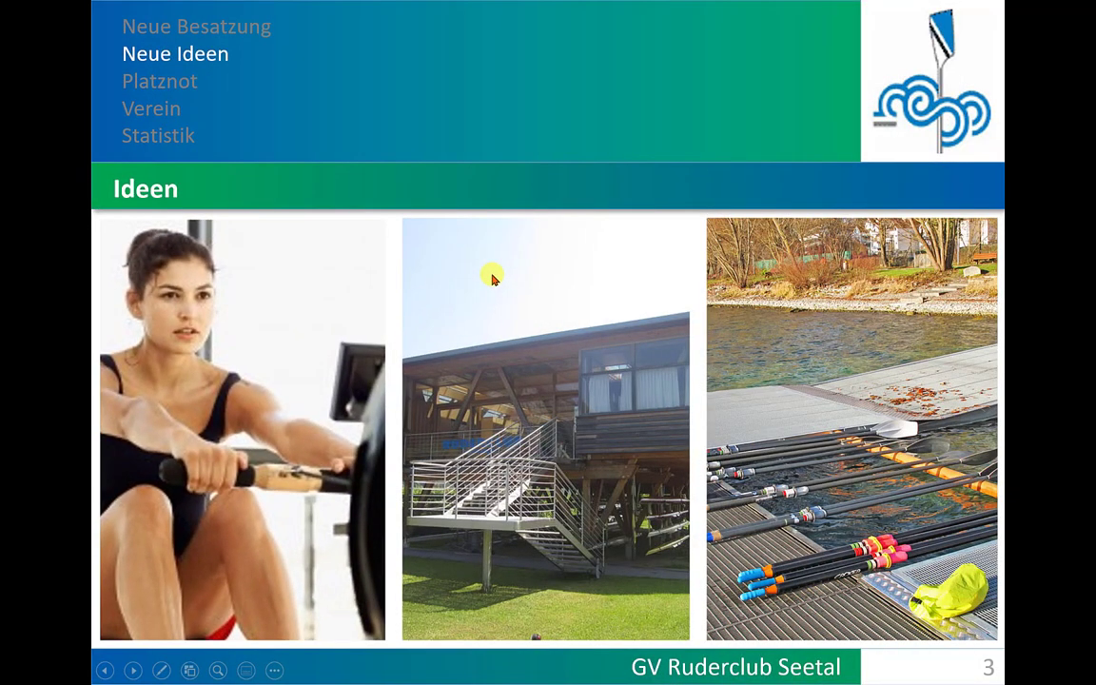
pyautogui.hotkey('ctrl', 't')
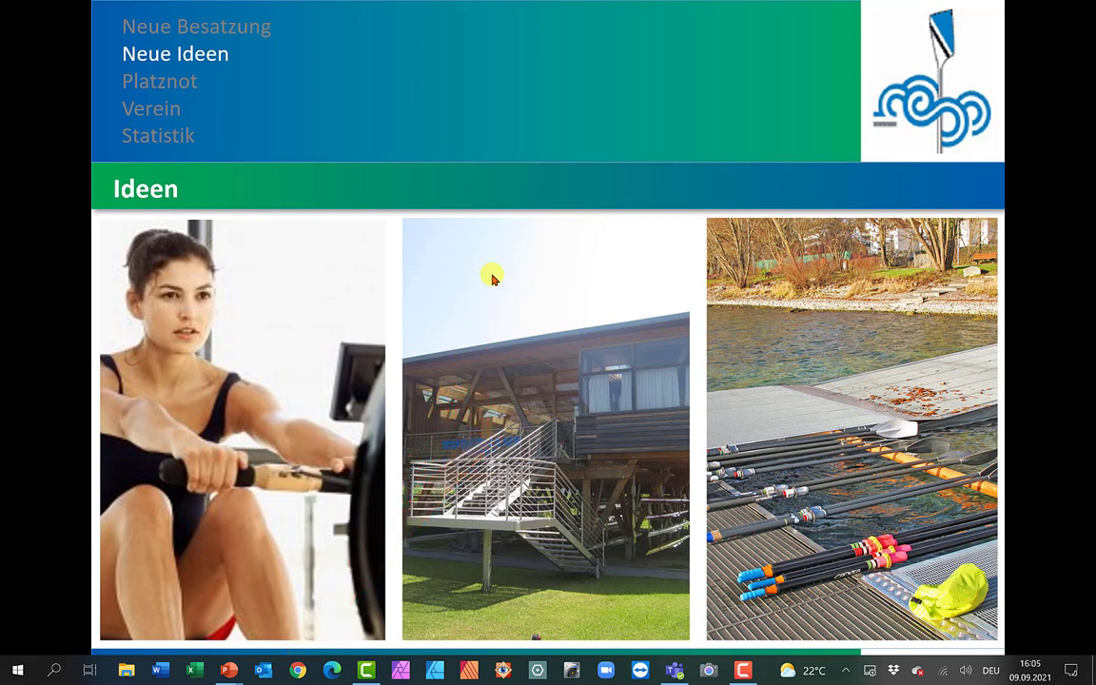
# Hide the taskbar and follow the Statistik link to slide 6's kilometres bar chart
pyautogui.click(493, 277)
pyautogui.click(492, 277)
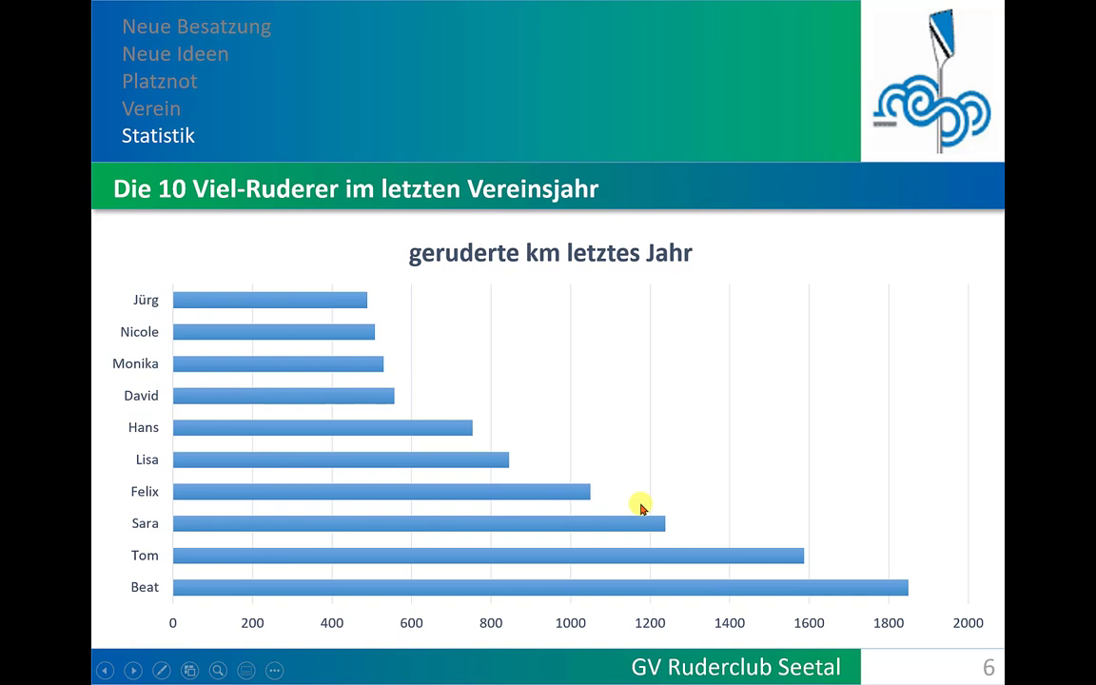
# Circle the 1000 axis label in red pen ink, flip slides back and forth, then end the show
pyautogui.hotkey('ctrl', 'p')
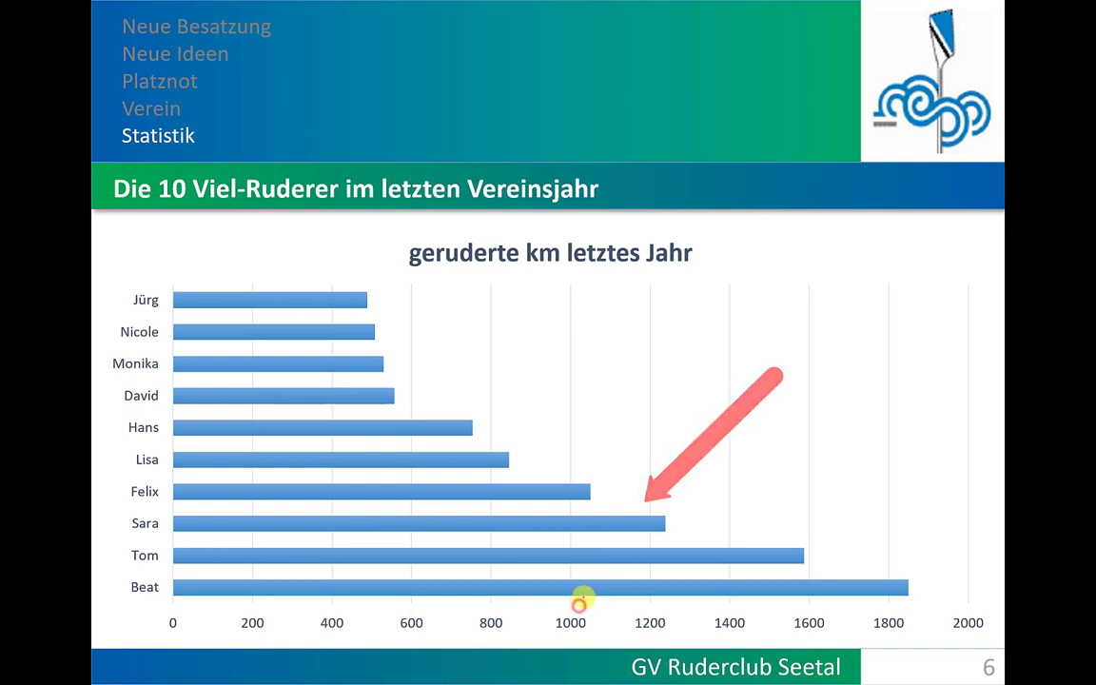
pyautogui.moveTo(562, 611); pyautogui.dragTo(588, 609)
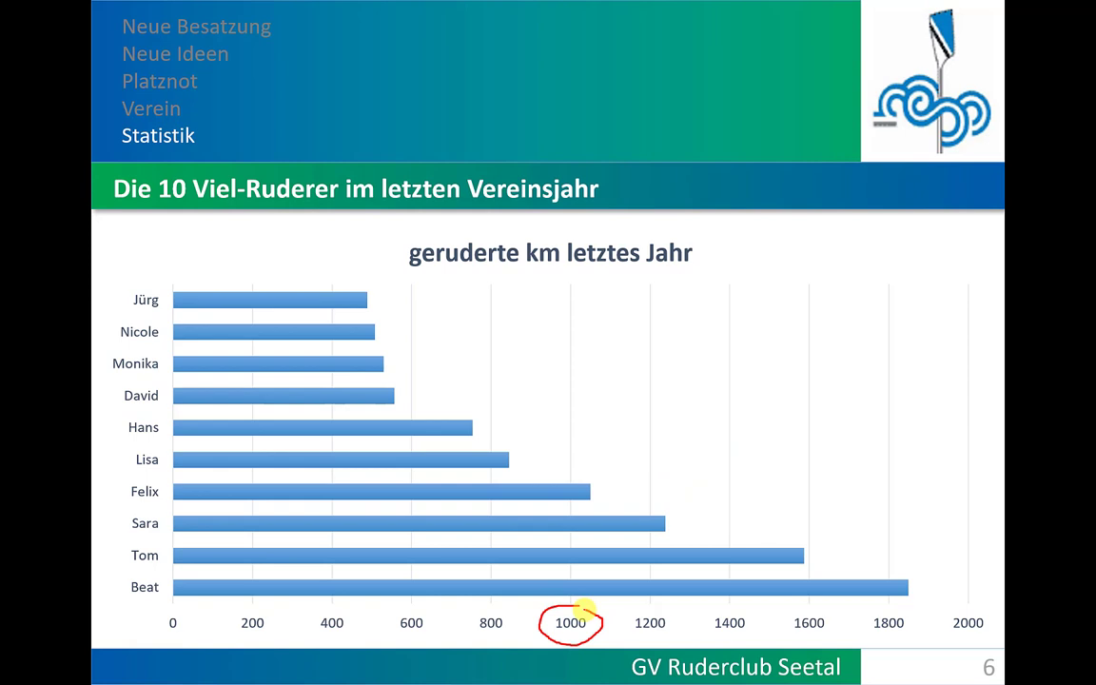
pyautogui.press('Left')
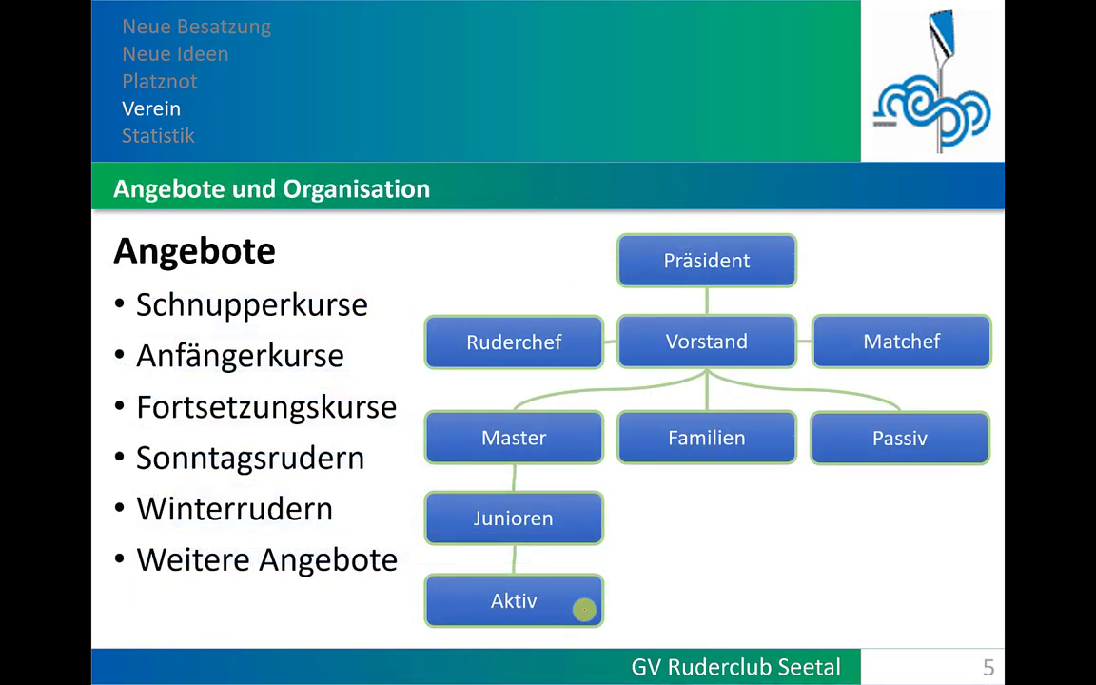
pyautogui.press('Right')
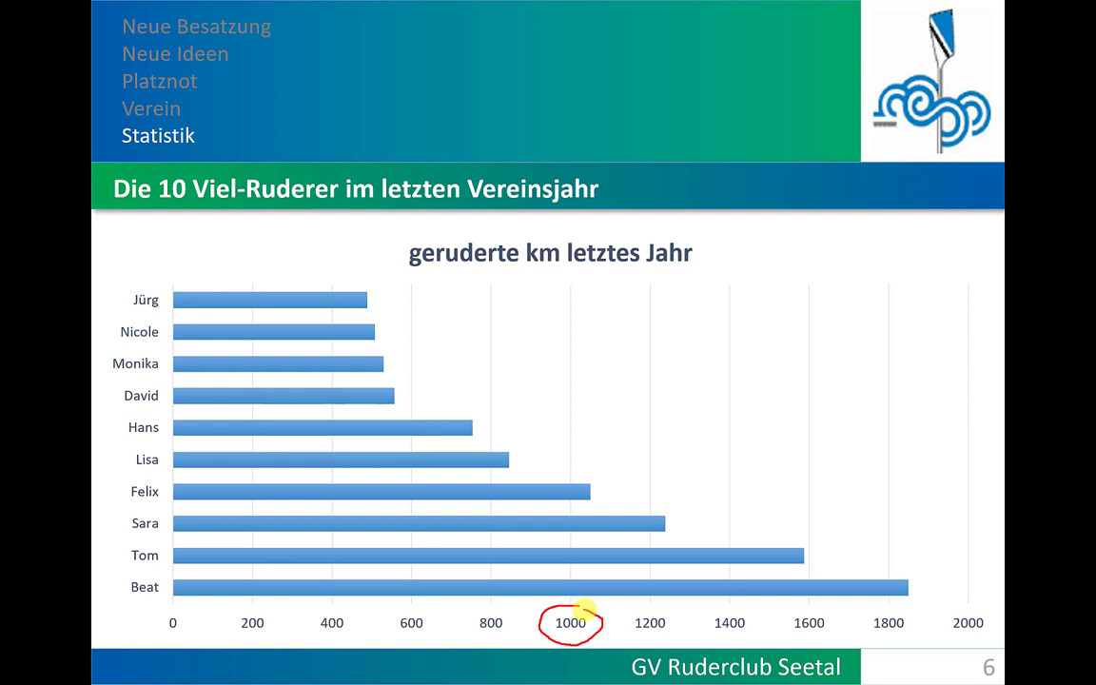
pyautogui.press('Escape')
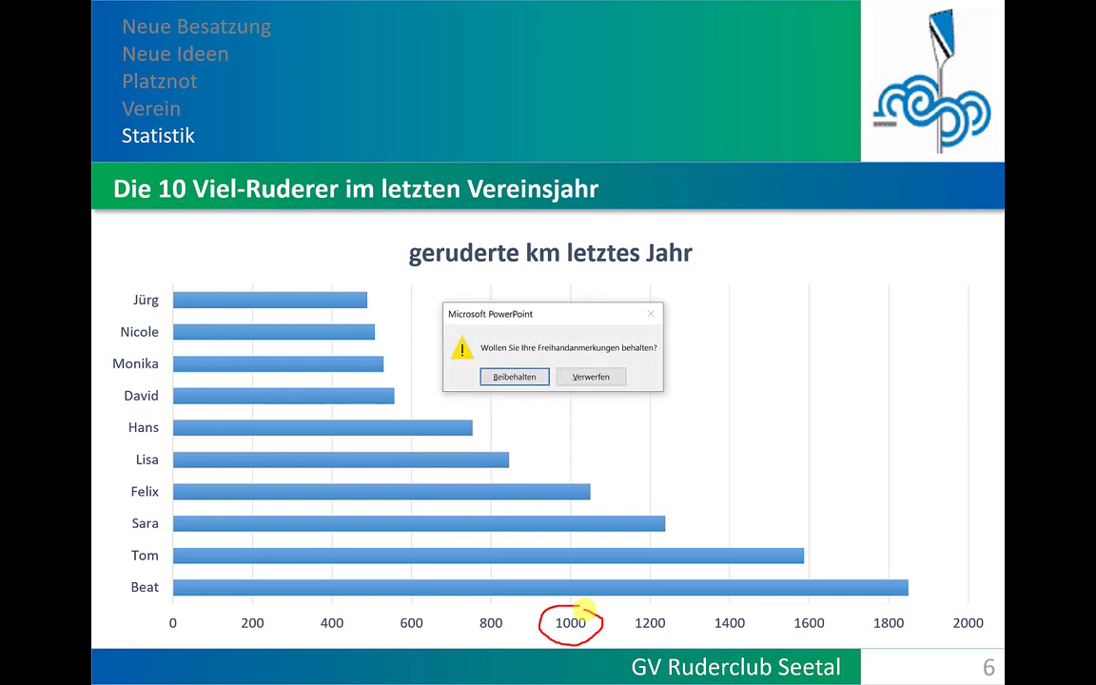
# Keep the ink (Beibehalten) and nudge the red circle slightly right around the 1000 label
pyautogui.click(521, 380)
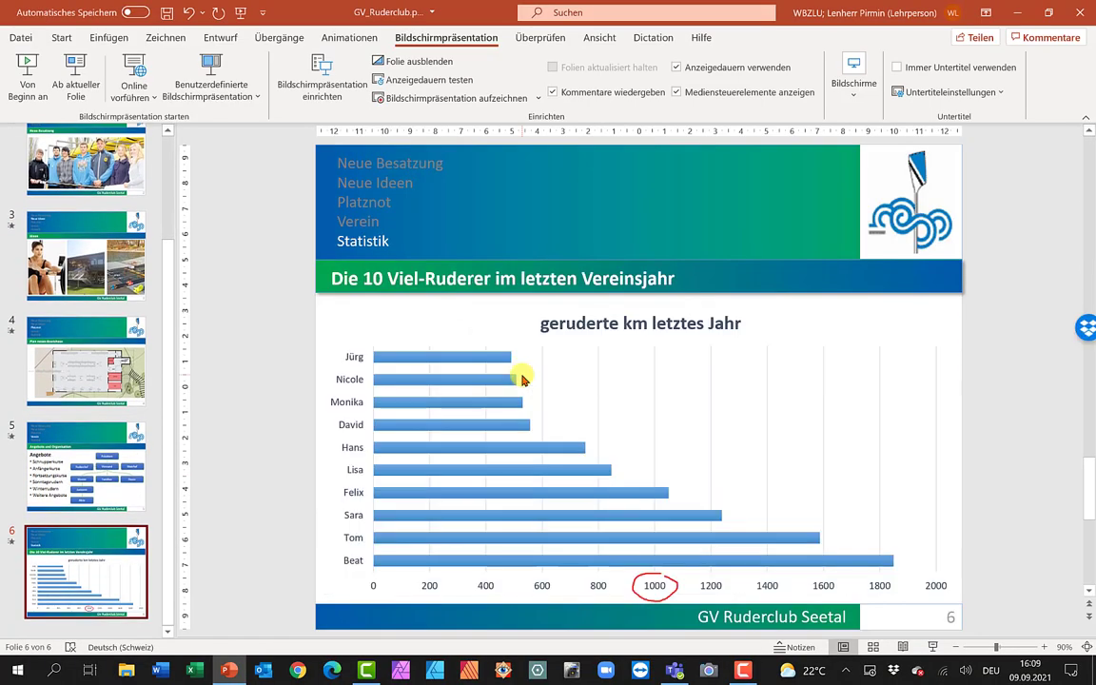
pyautogui.click(642, 578)
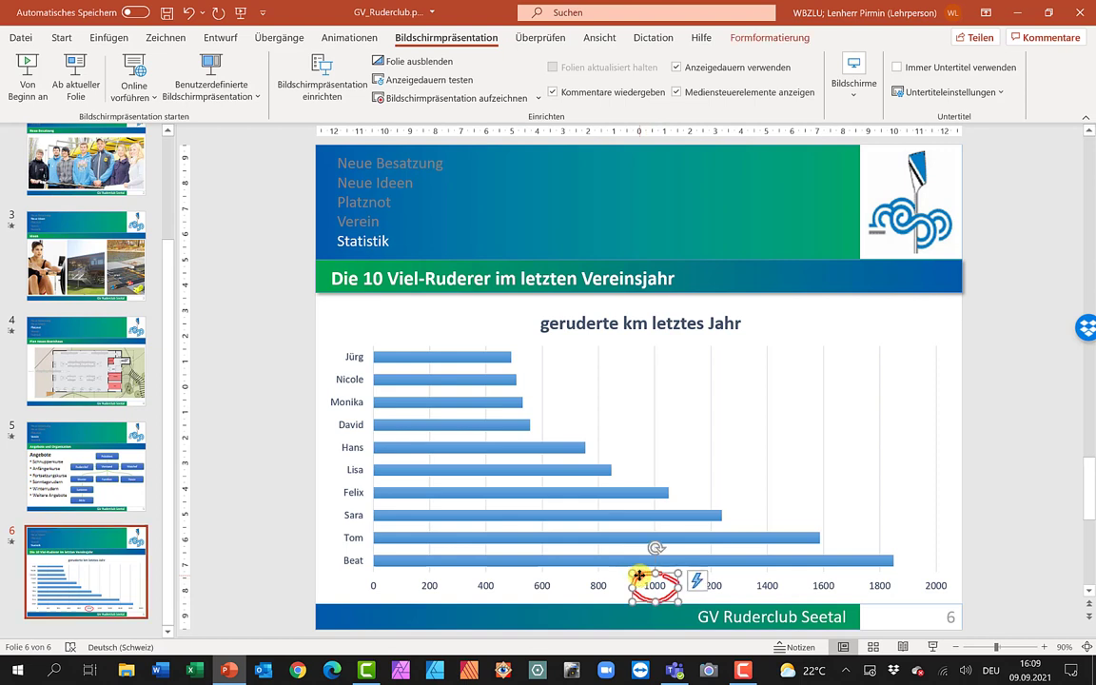
pyautogui.moveTo(643, 579); pyautogui.dragTo(633, 575)
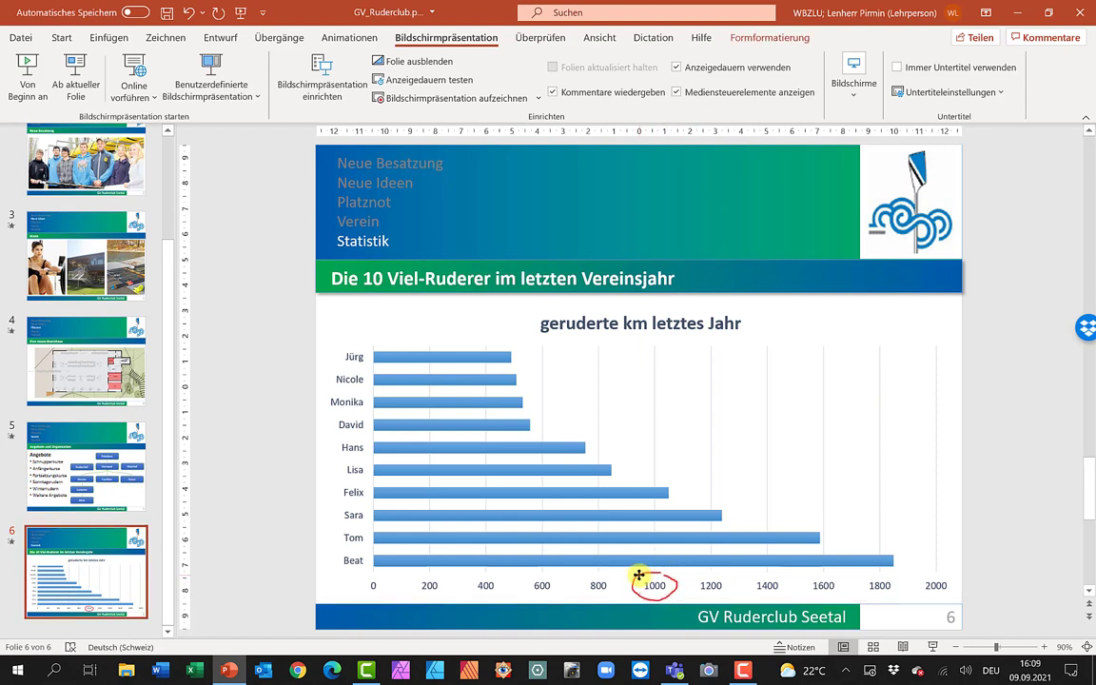
pyautogui.moveTo(634, 576); pyautogui.dragTo(639, 575)
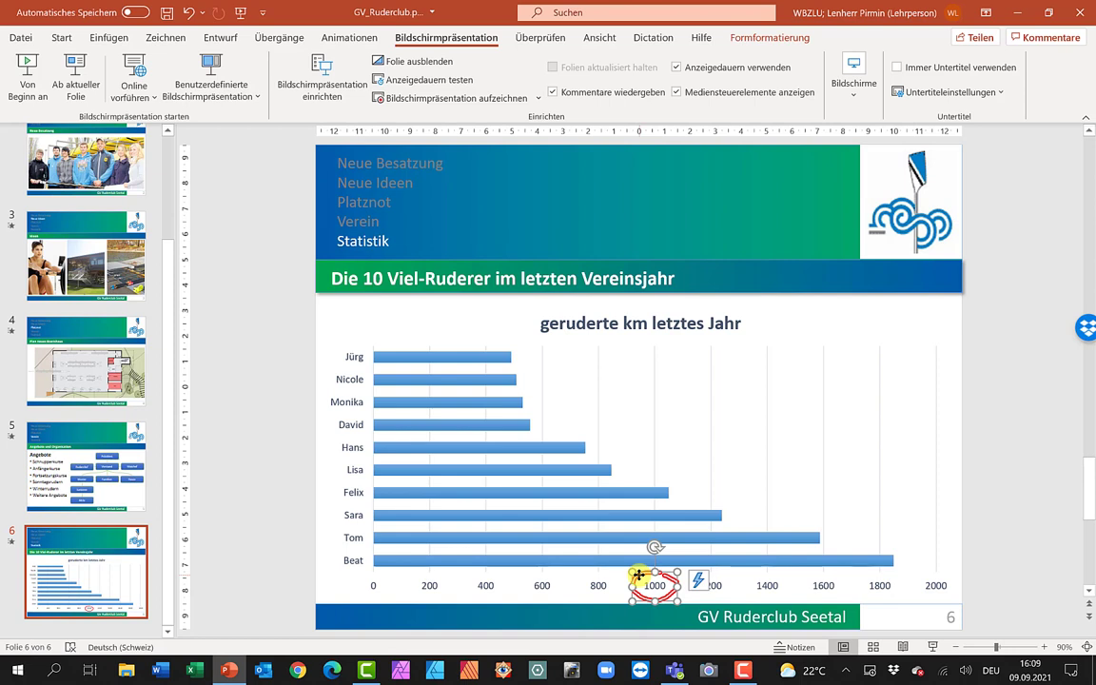
# Give the red circle an Einfliegen animation from top left (Von oben links), then present from slide 6
pyautogui.click(352, 38)
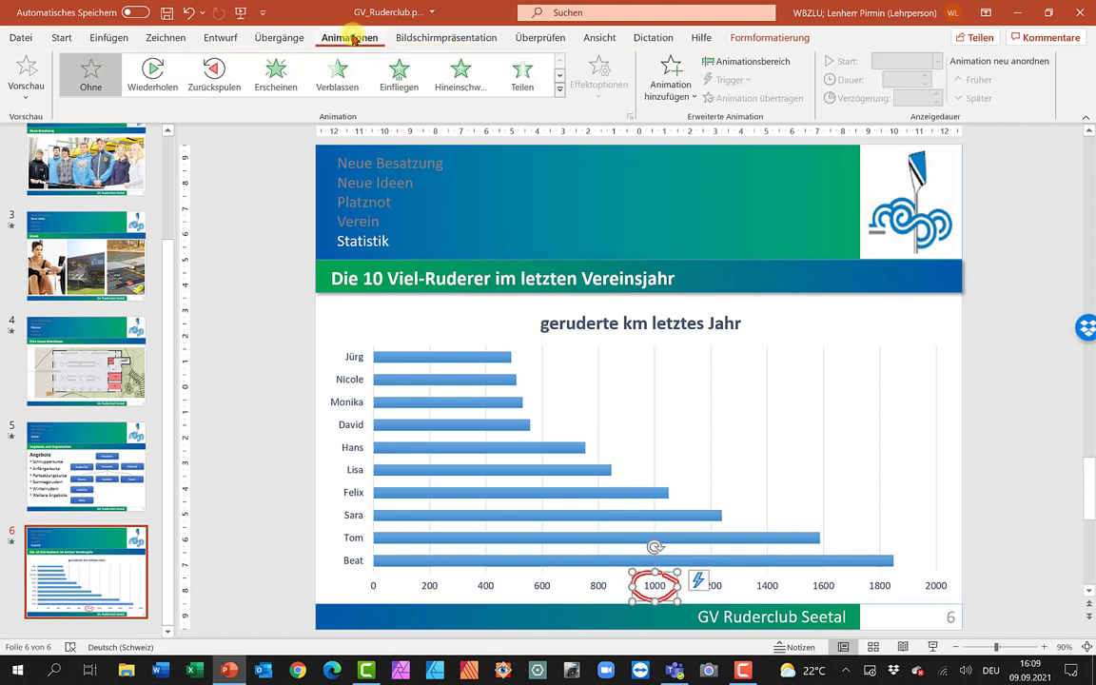
pyautogui.click(395, 75)
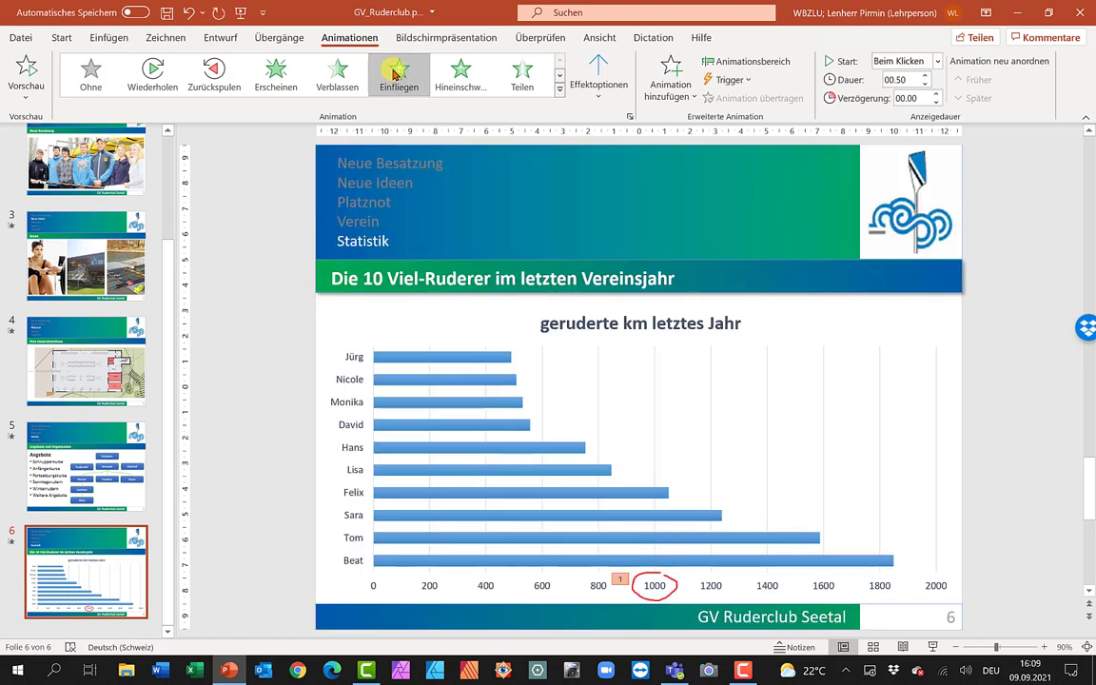
pyautogui.click(600, 78)
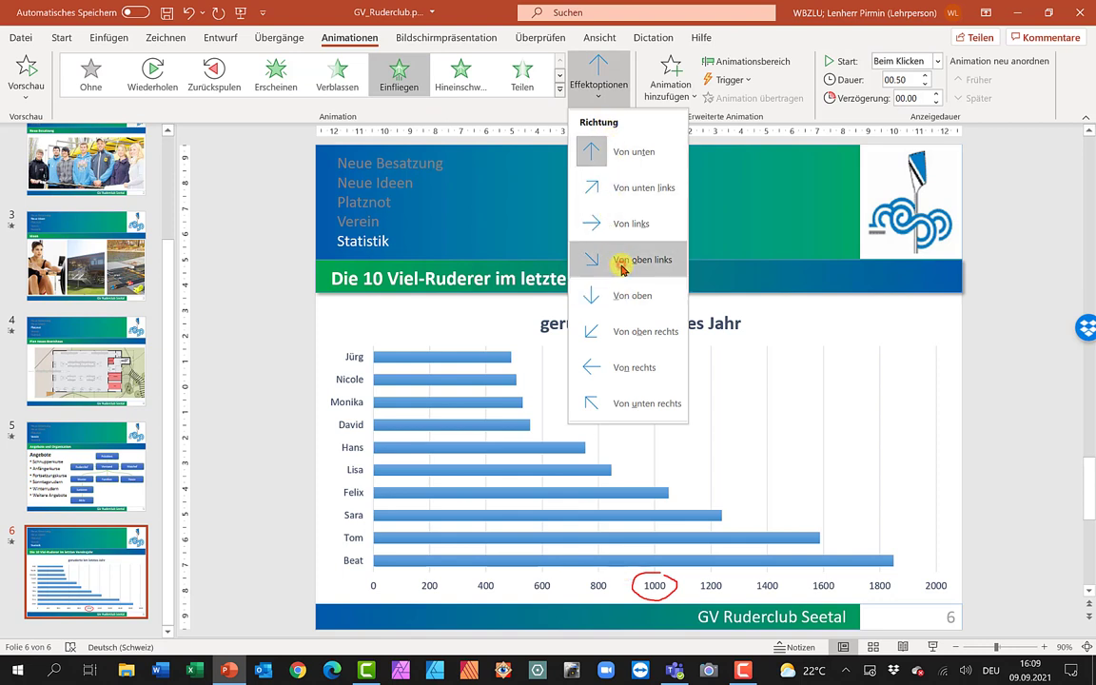
pyautogui.click(618, 259)
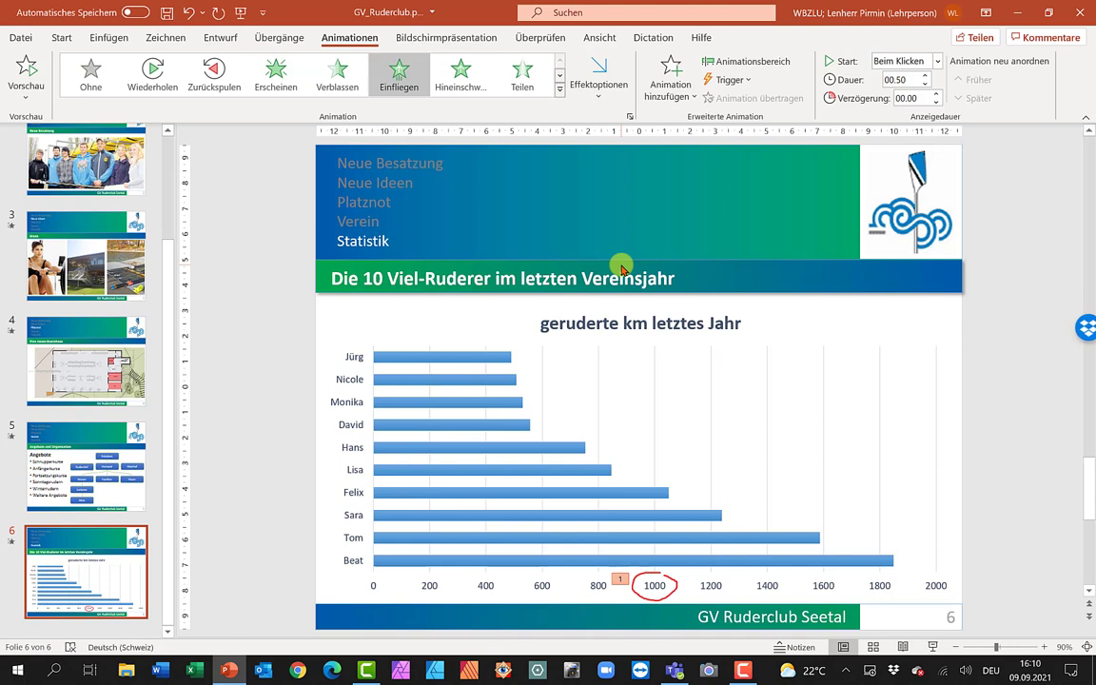
pyautogui.hotkey('shift', 'F5')
pyautogui.rightClick(559, 346)
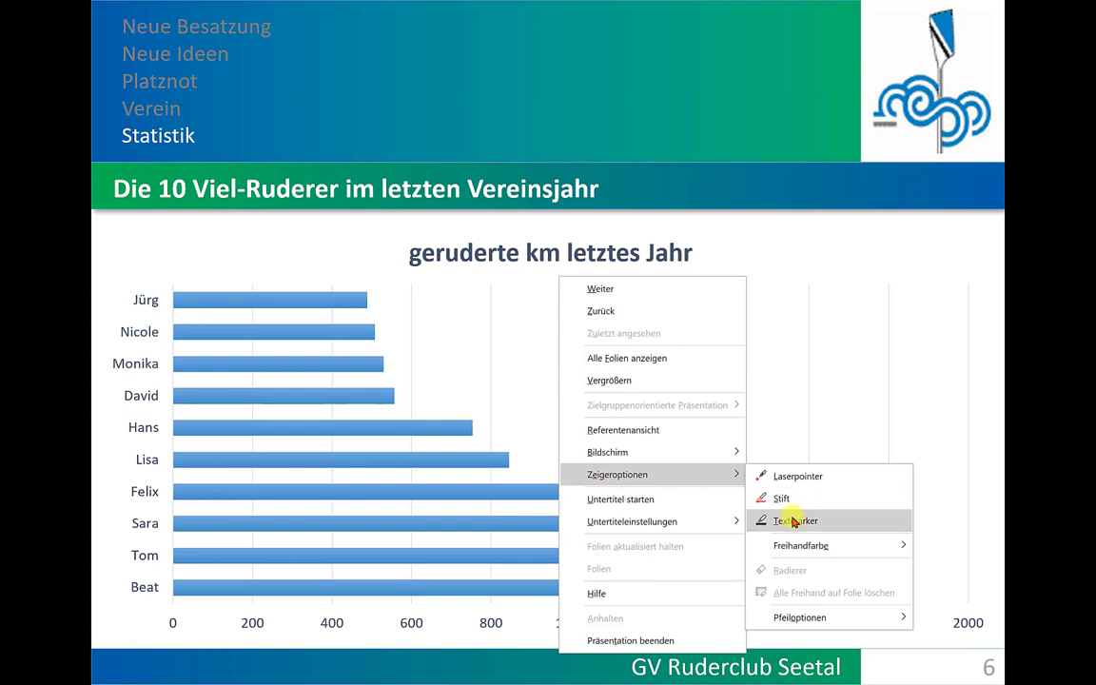
# Highlight the 800 axis label on the Statistik chart in yellow with the slideshow highlighter
pyautogui.click(150, 671)
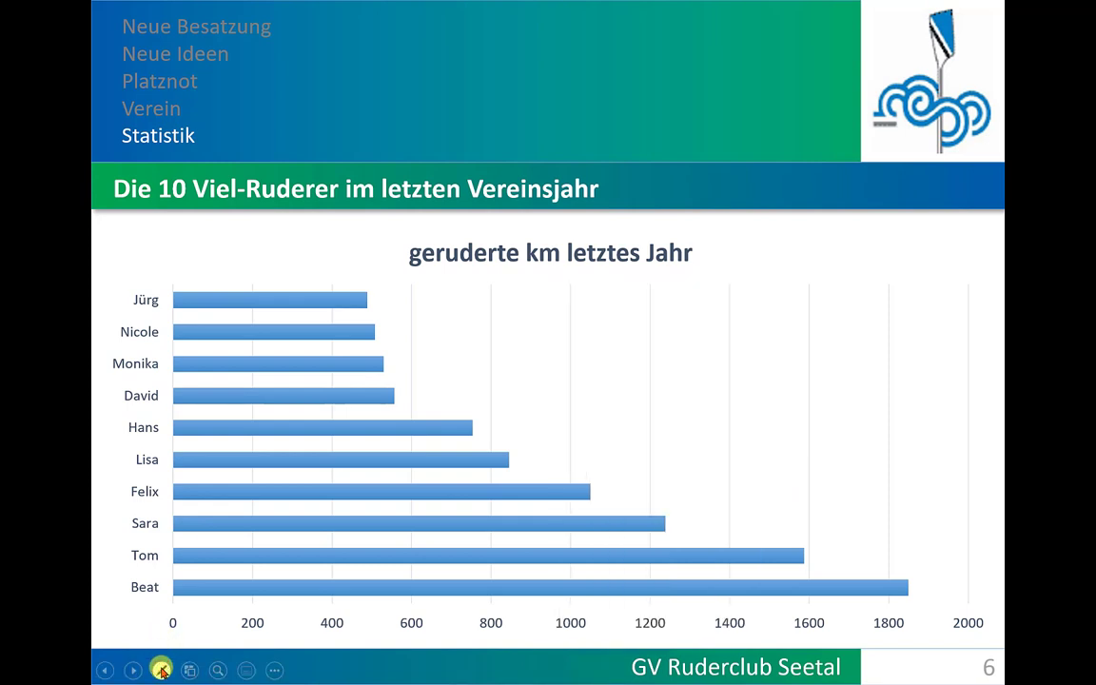
pyautogui.click(162, 670)
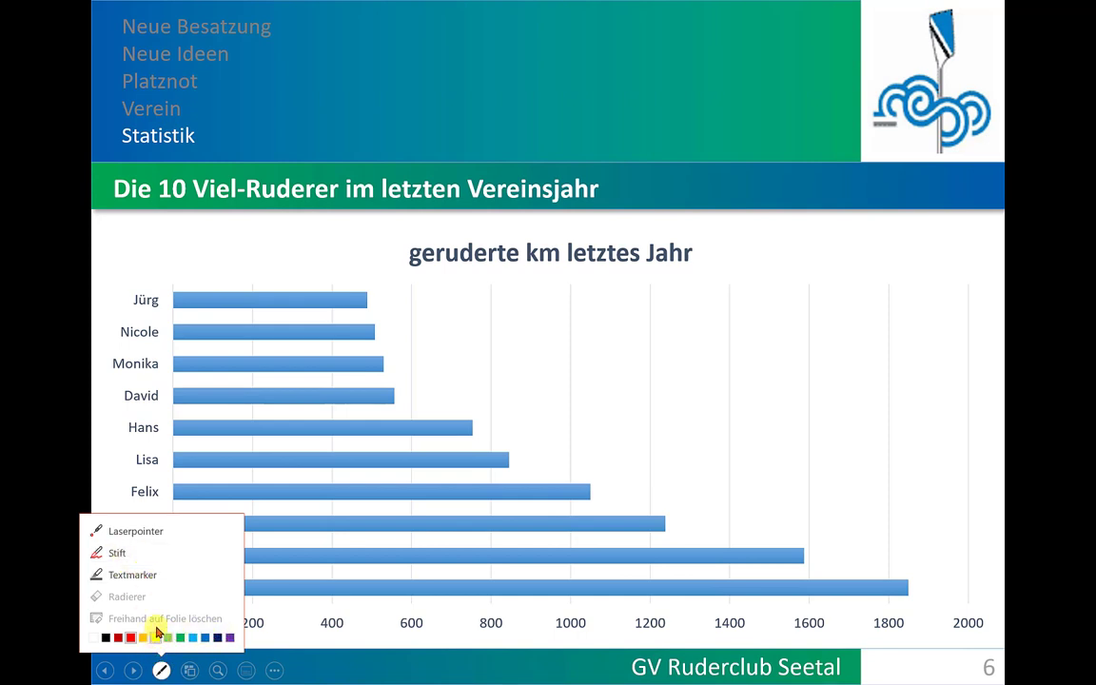
pyautogui.click(141, 576)
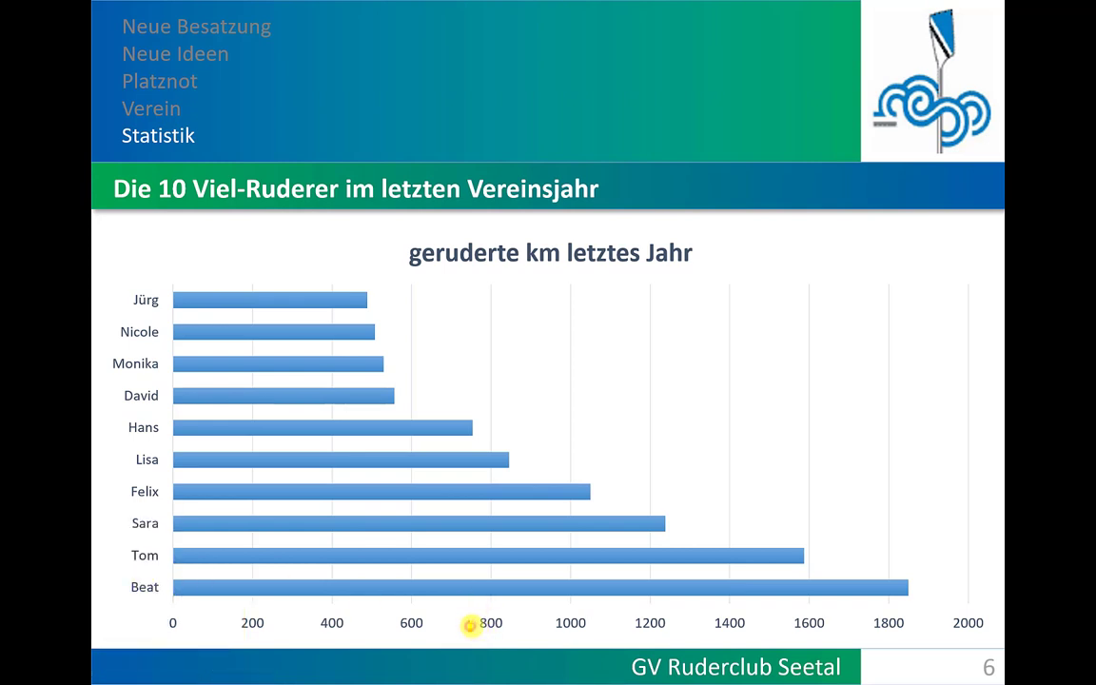
pyautogui.moveTo(470, 625); pyautogui.dragTo(514, 624)
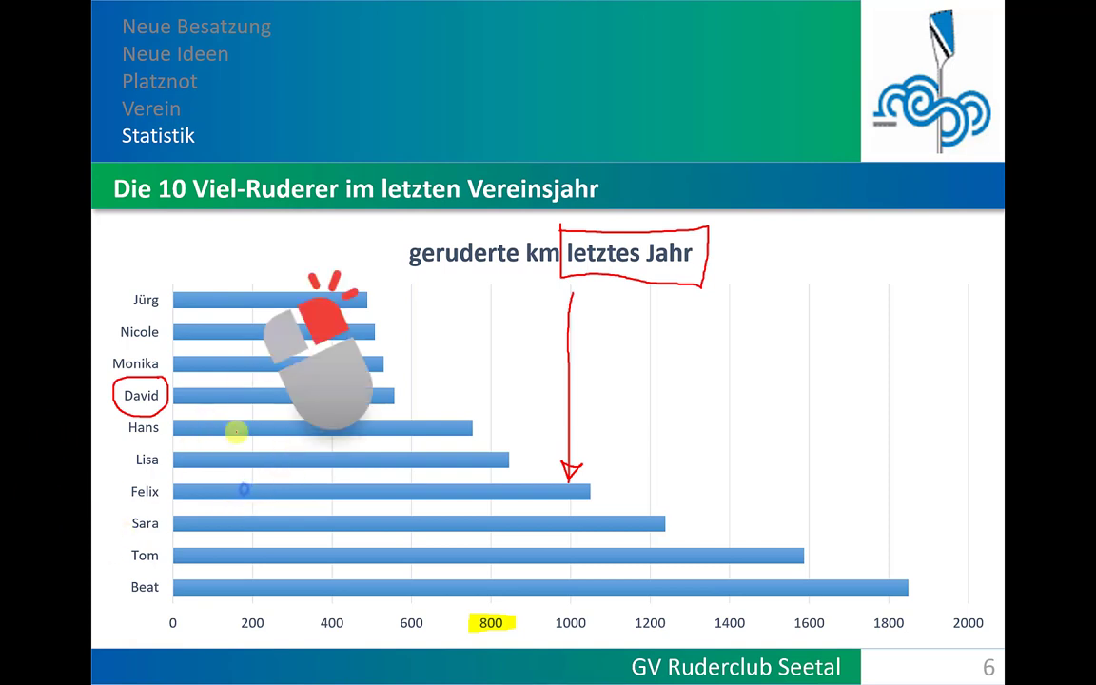
pyautogui.rightClick(243, 486)
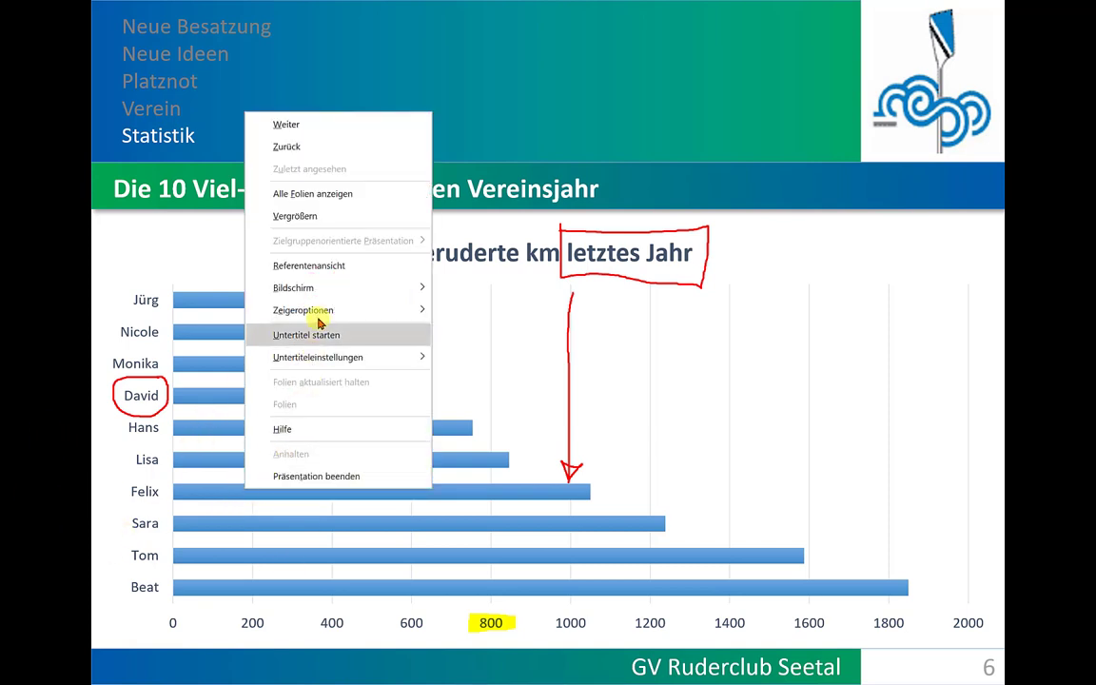
pyautogui.moveTo(304, 310)
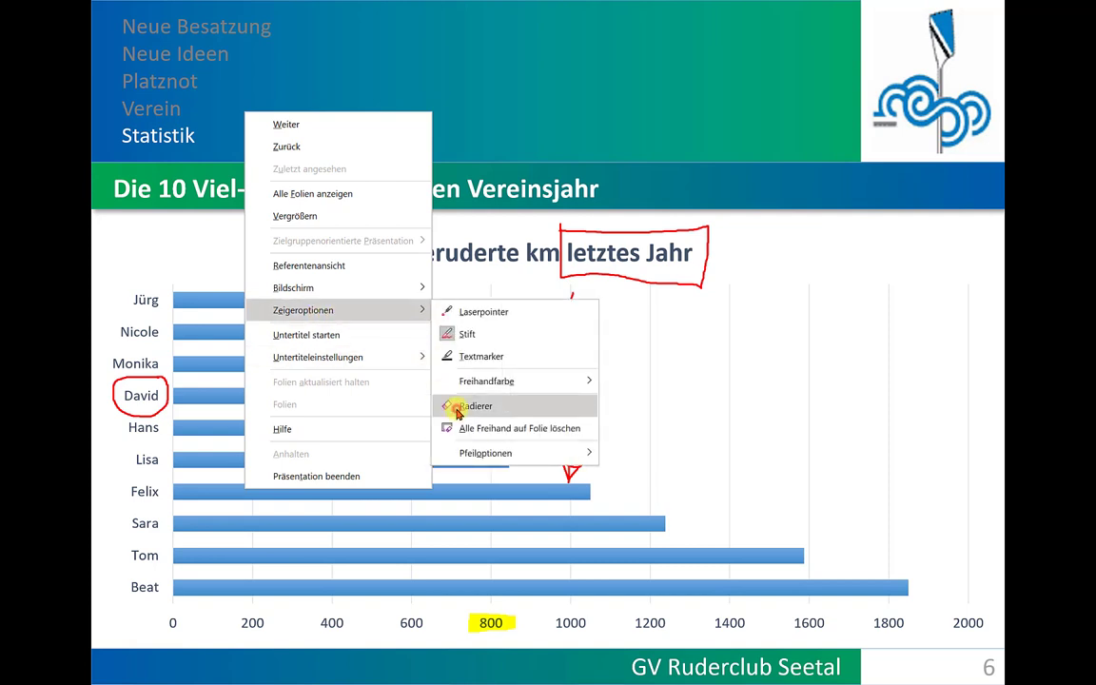
# Erase the red box around 'letztes Jahr', hide the ink with Ctrl+M, and show the slide overview
pyautogui.click(462, 406)
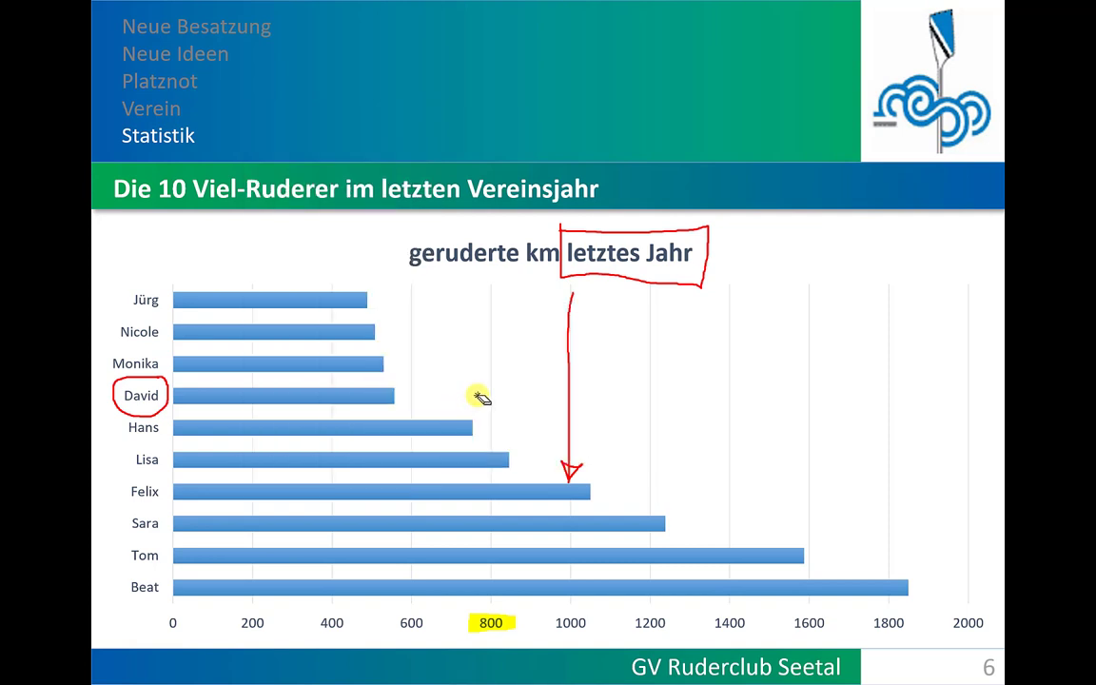
pyautogui.click(689, 285)
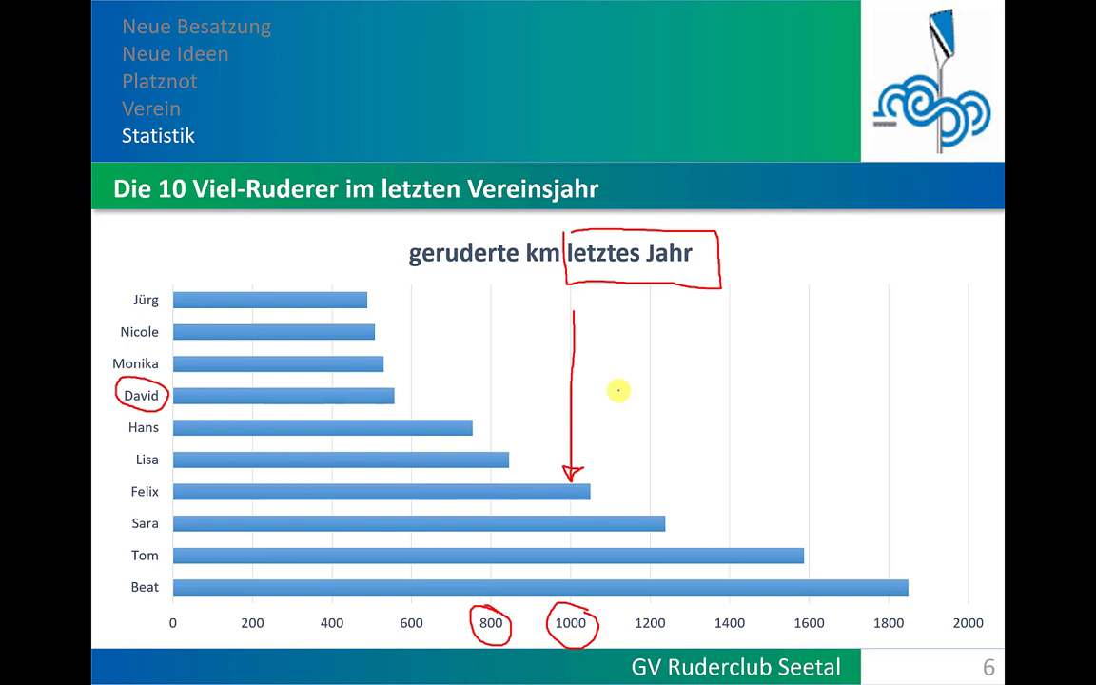
pyautogui.hotkey('ctrl', 'm')
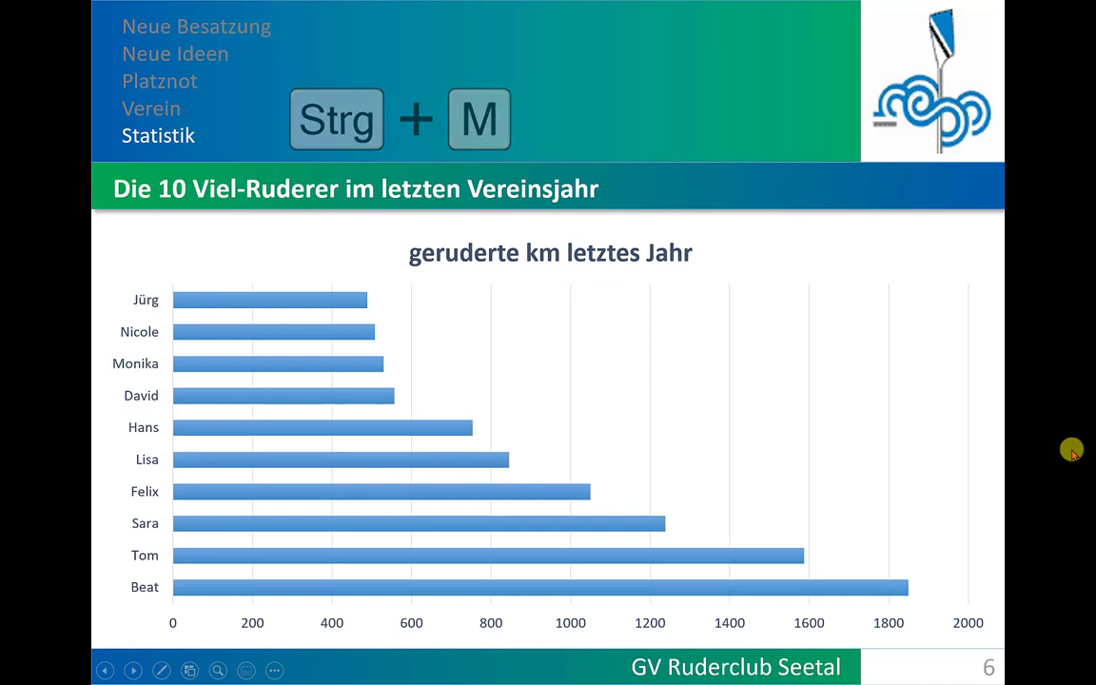
pyautogui.hotkey('ctrl', 'm')
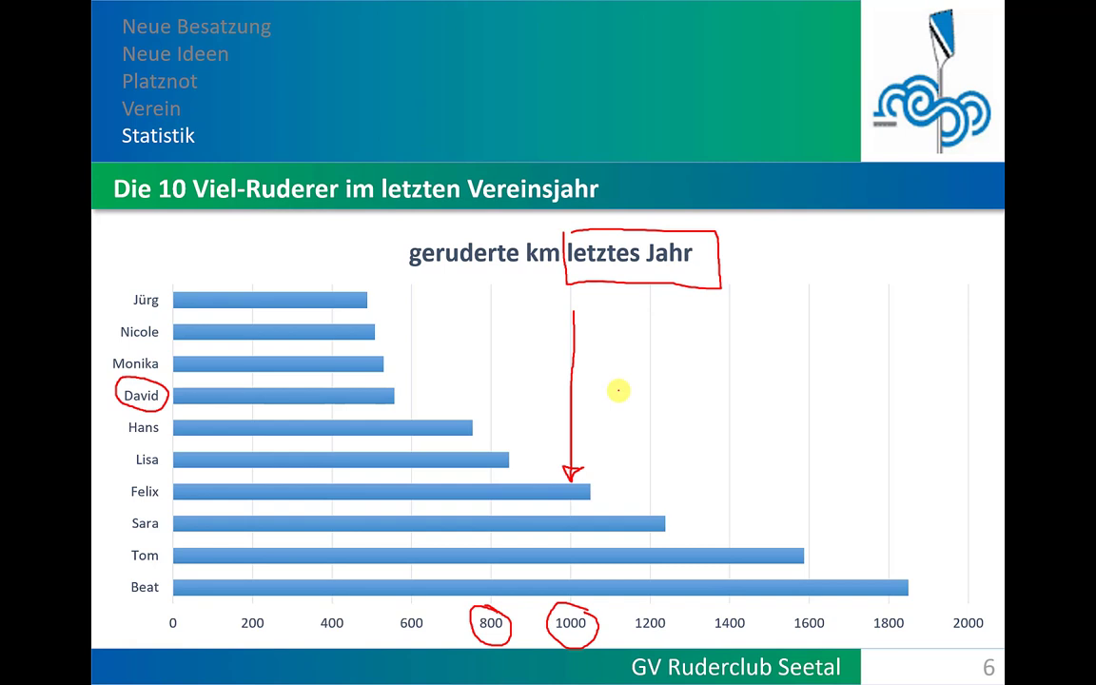
pyautogui.press('l')
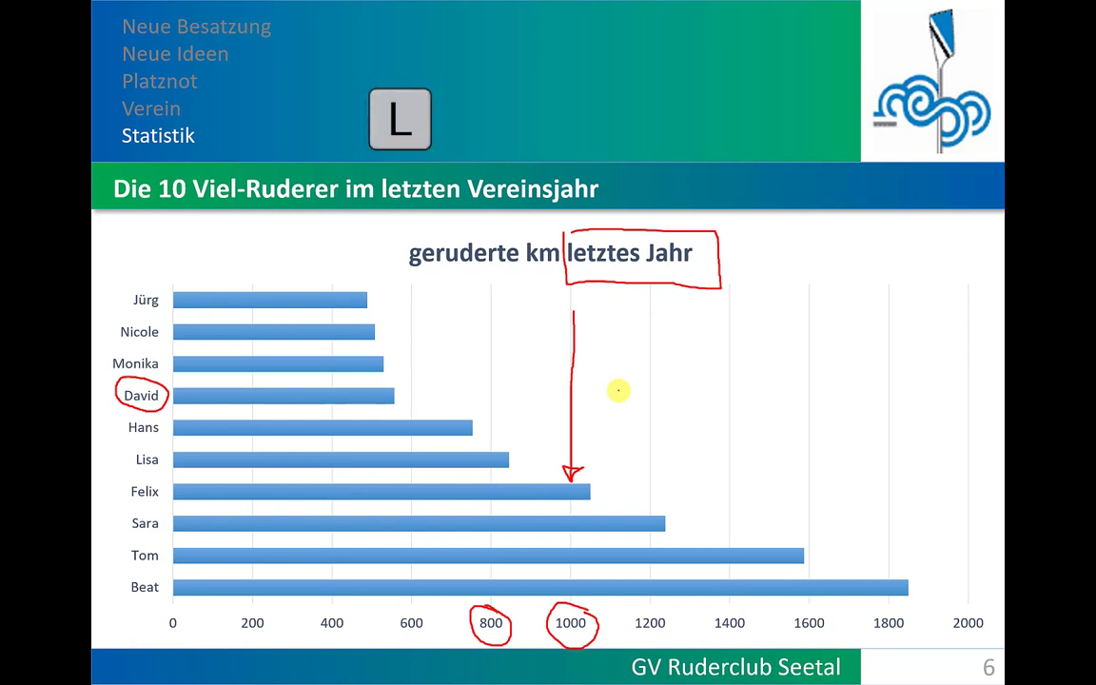
pyautogui.hotkey('ctrl', 'm')
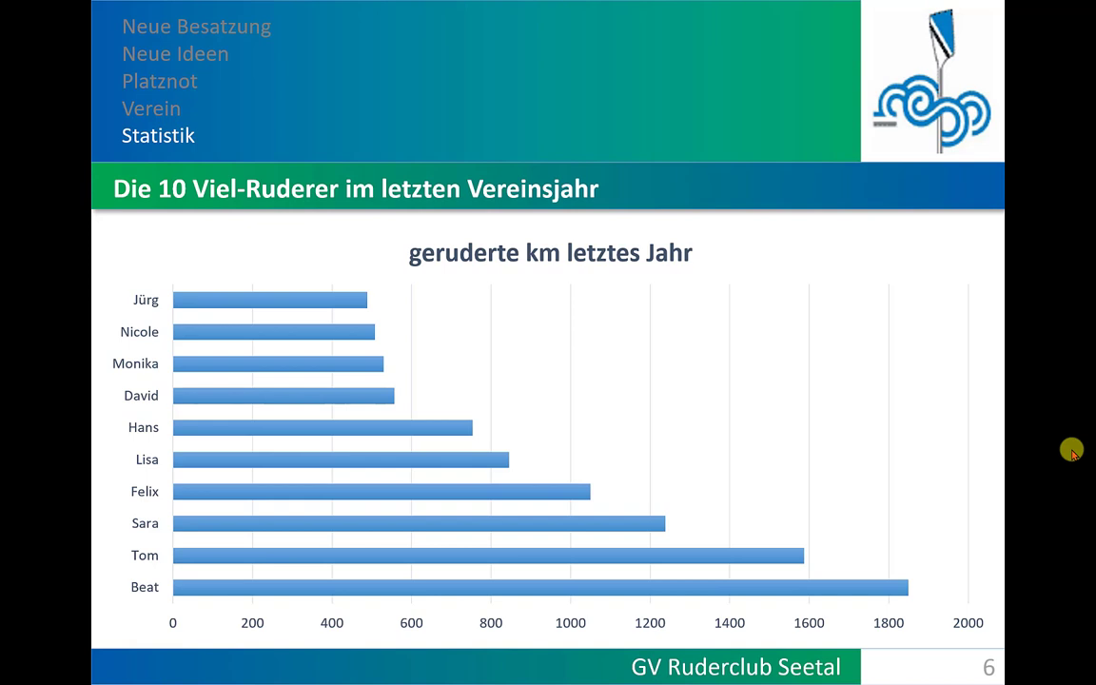
pyautogui.press('g')
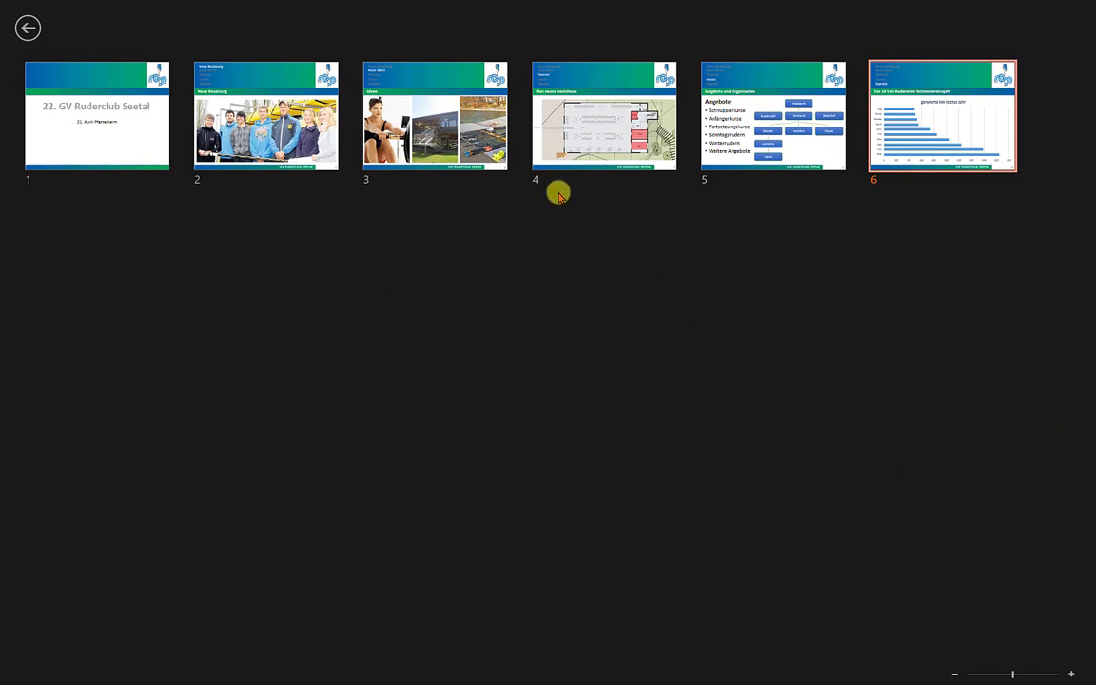
# Open slide 2 from the overview, jump to slide 5 'Angebote und Organisation', then end the show
pyautogui.click(306, 124)
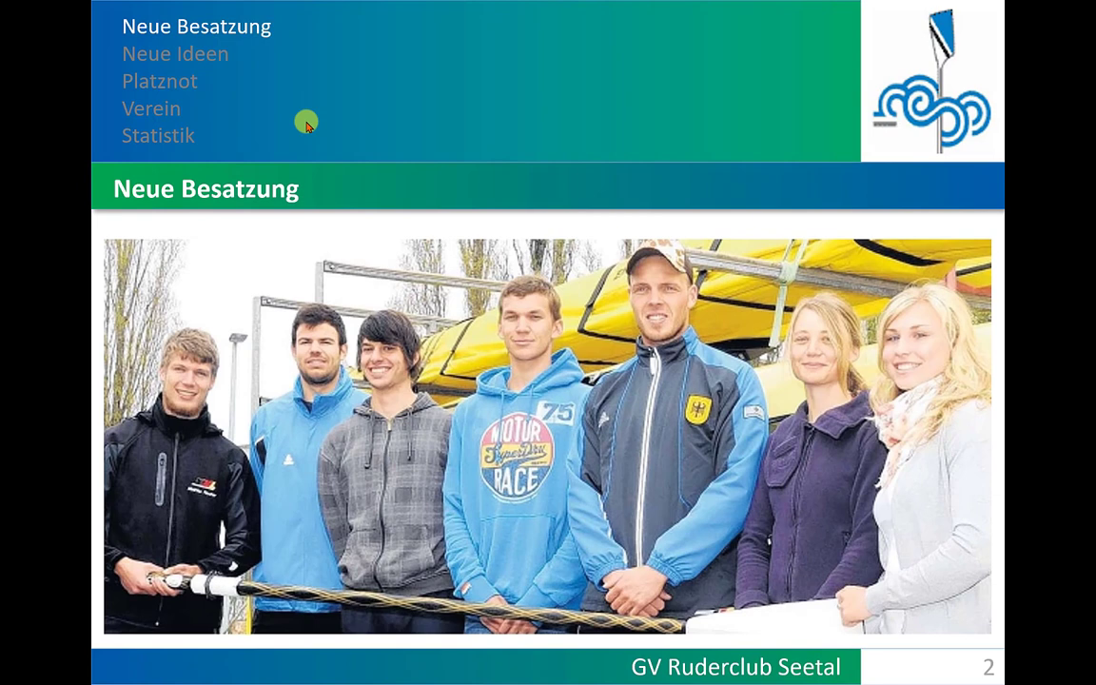
pyautogui.hotkey('ctrl', 's')
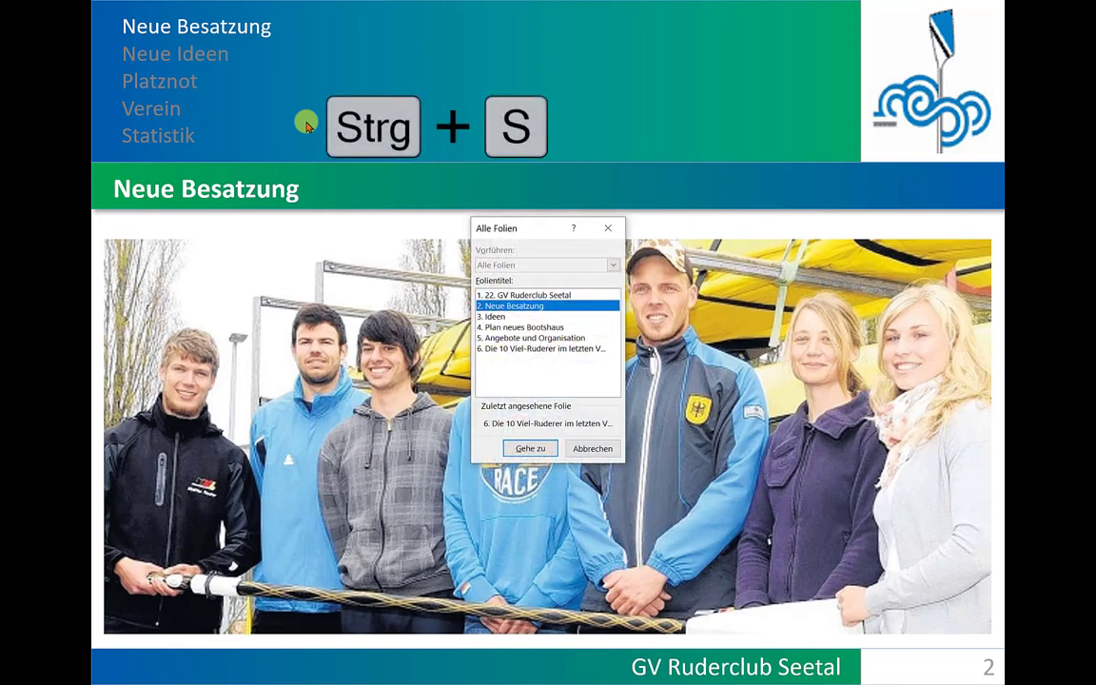
pyautogui.click(511, 304)
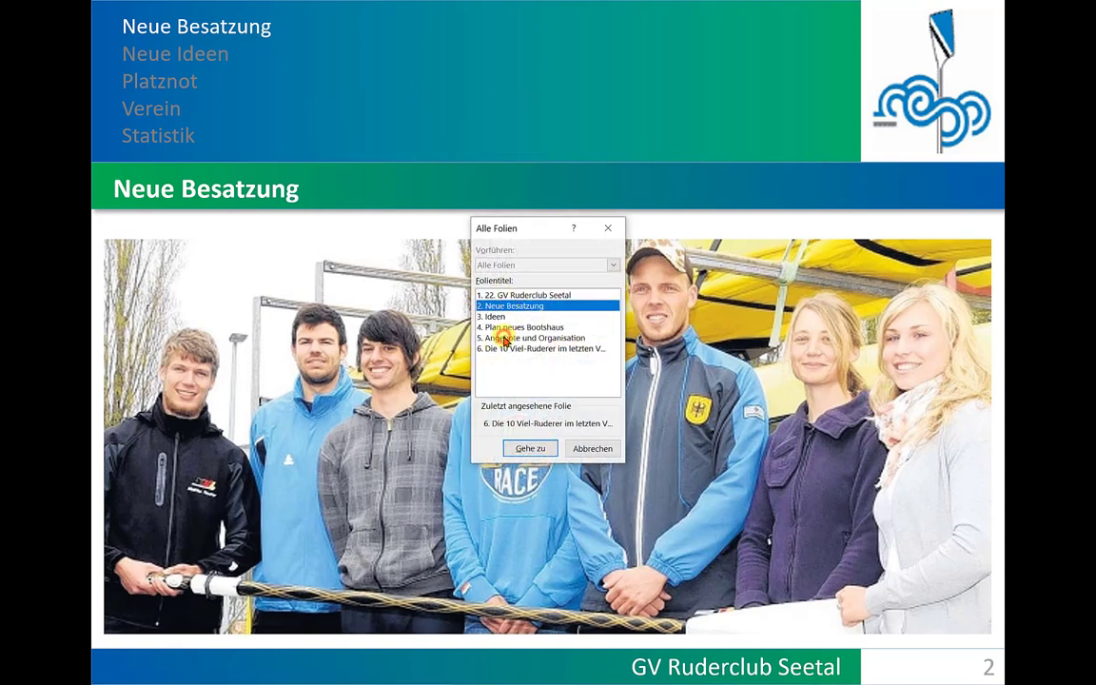
pyautogui.click(504, 339)
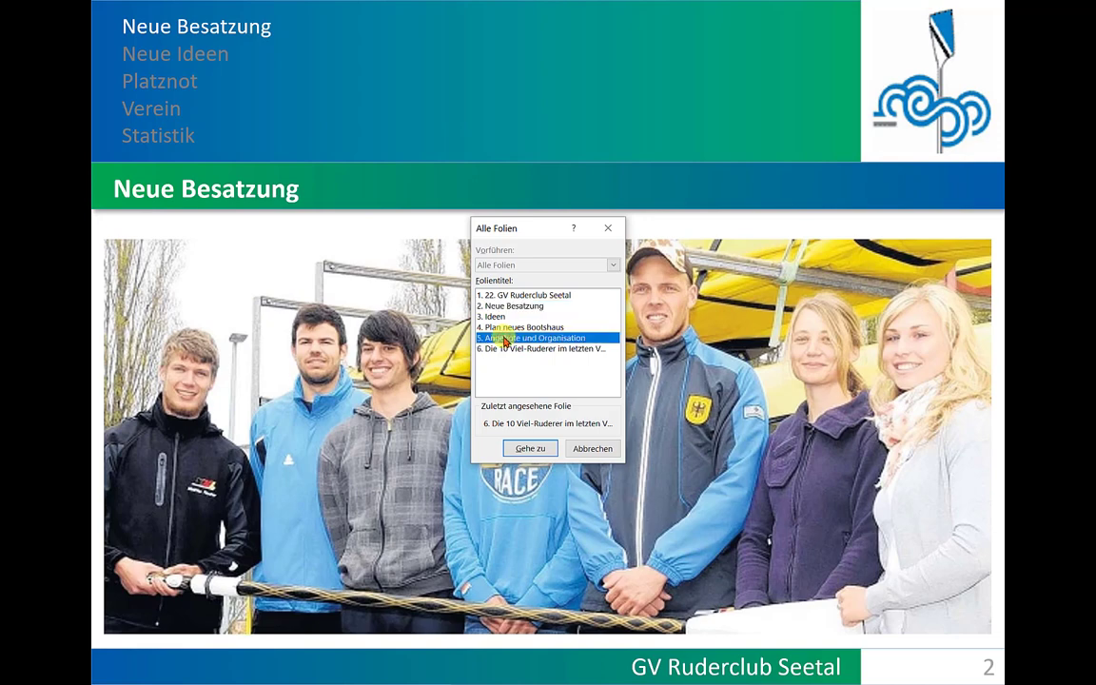
pyautogui.click(525, 449)
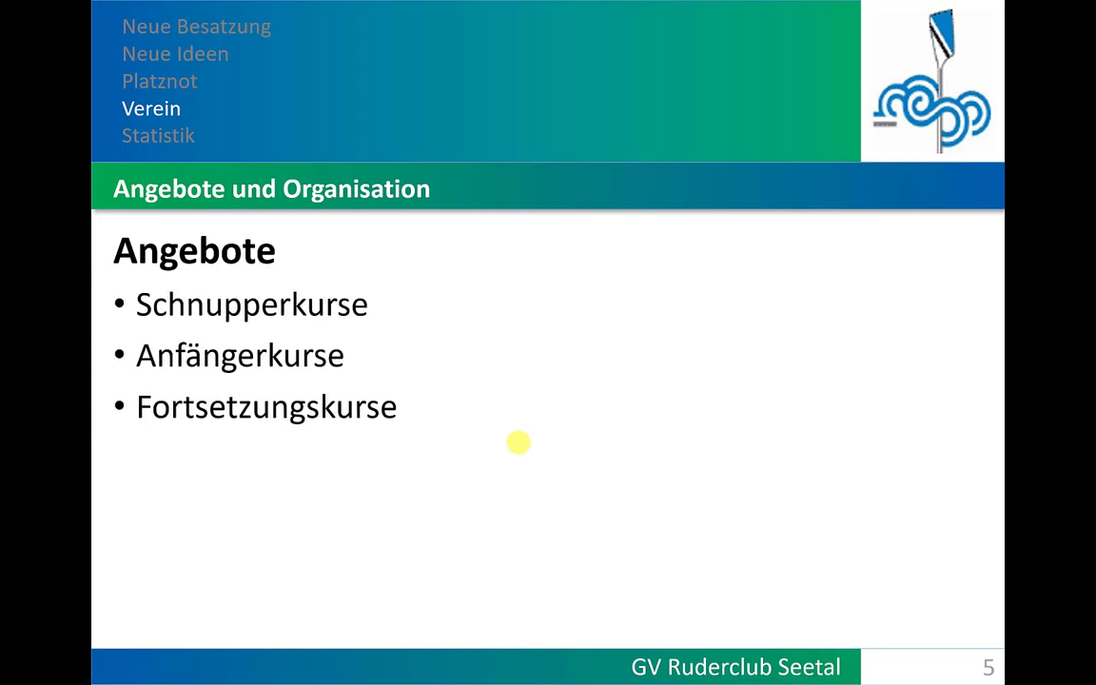
pyautogui.press('Right')
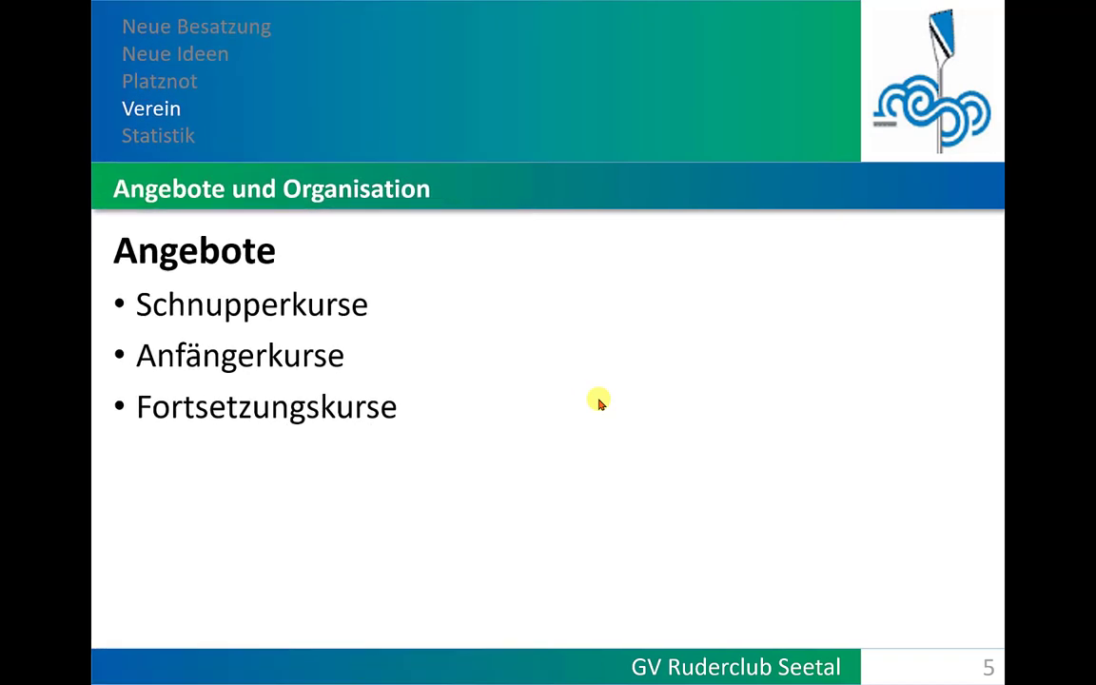
pyautogui.press('Escape')
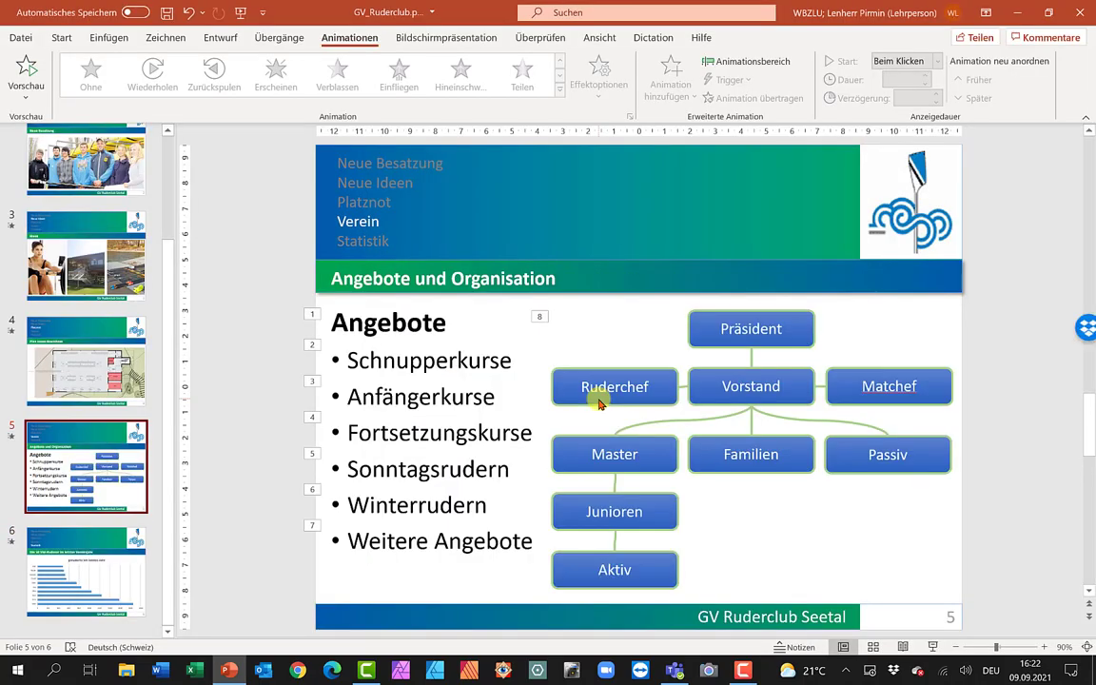
# Turn on Referentenansicht (presenter view) in the slideshow monitor options
pyautogui.click(442, 38)
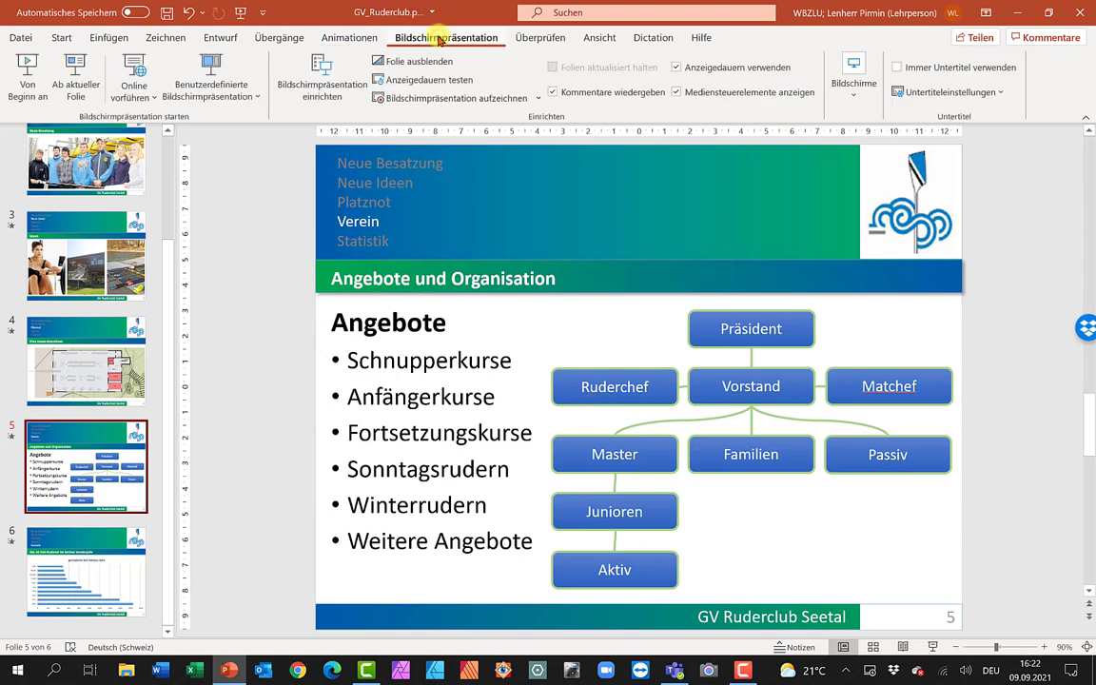
pyautogui.click(856, 104)
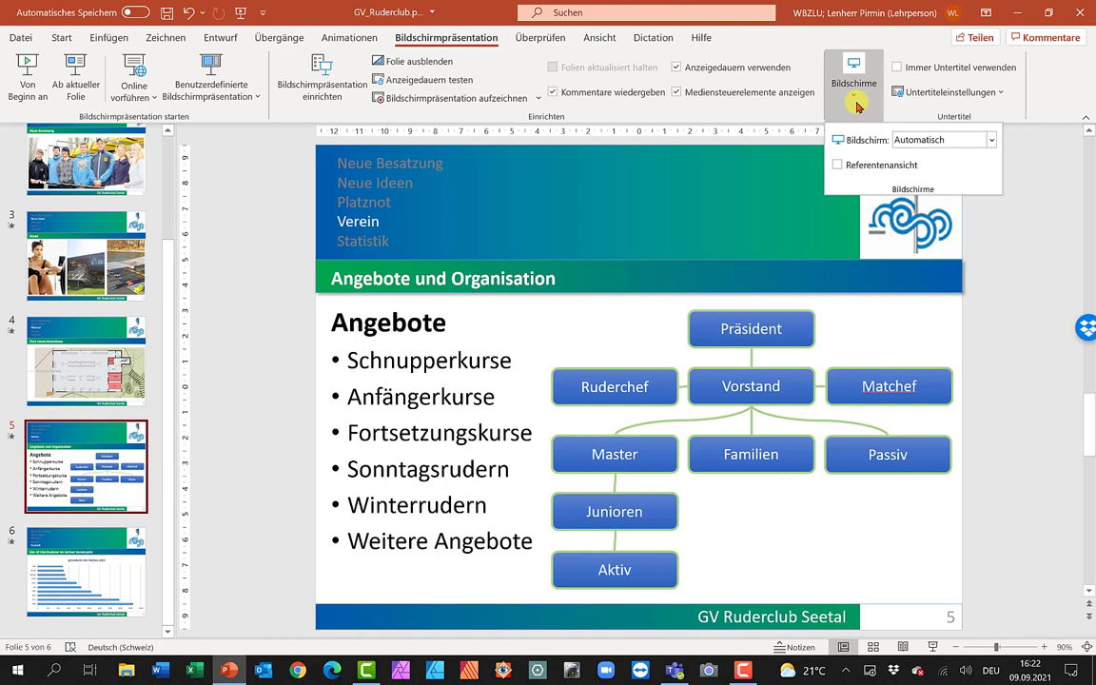
pyautogui.click(839, 166)
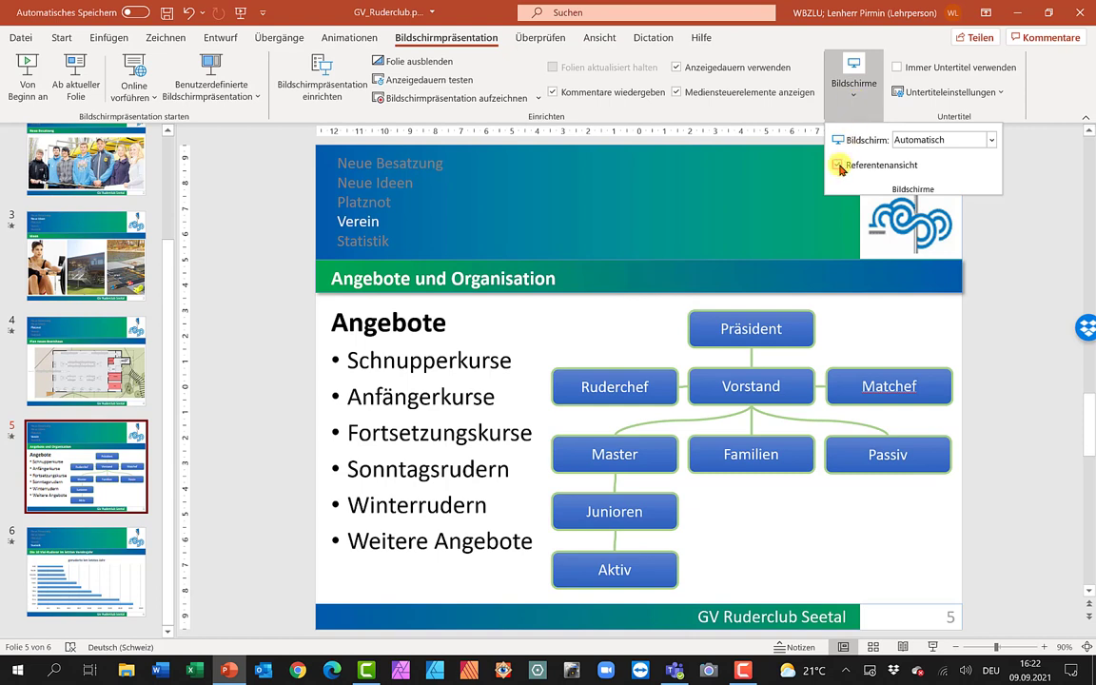
pyautogui.click(1066, 167)
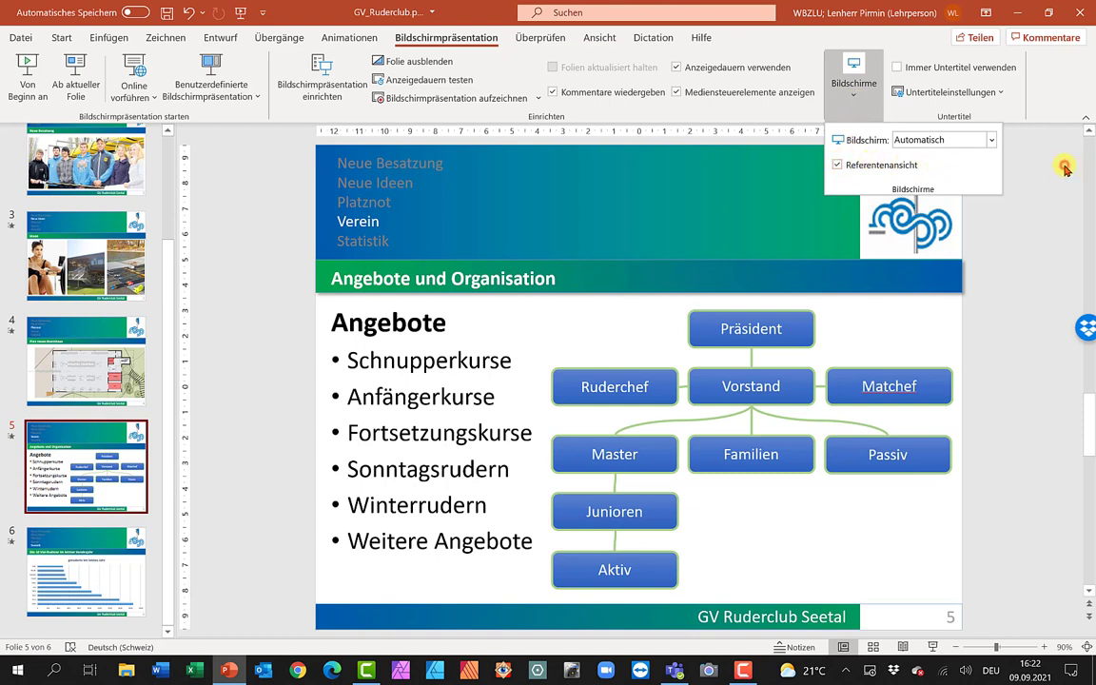
# Enable Immer Untertitel verwenden and check the Russian subtitles for German (Germany) speech
pyautogui.click(898, 67)
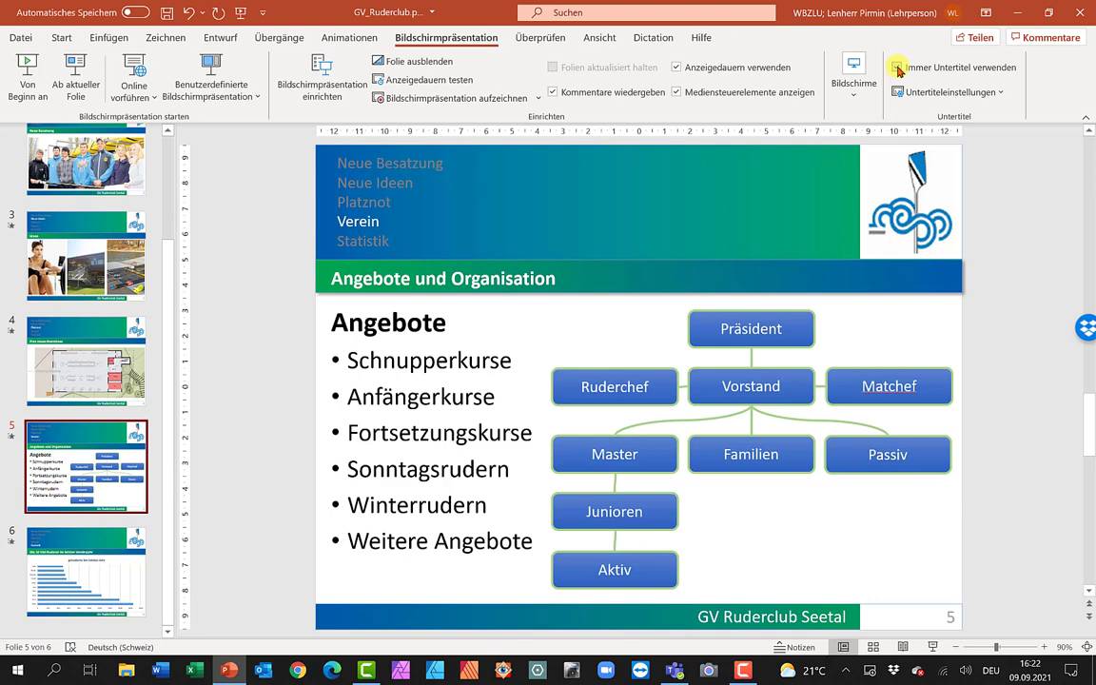
pyautogui.click(1000, 92)
pyautogui.moveTo(984, 113)
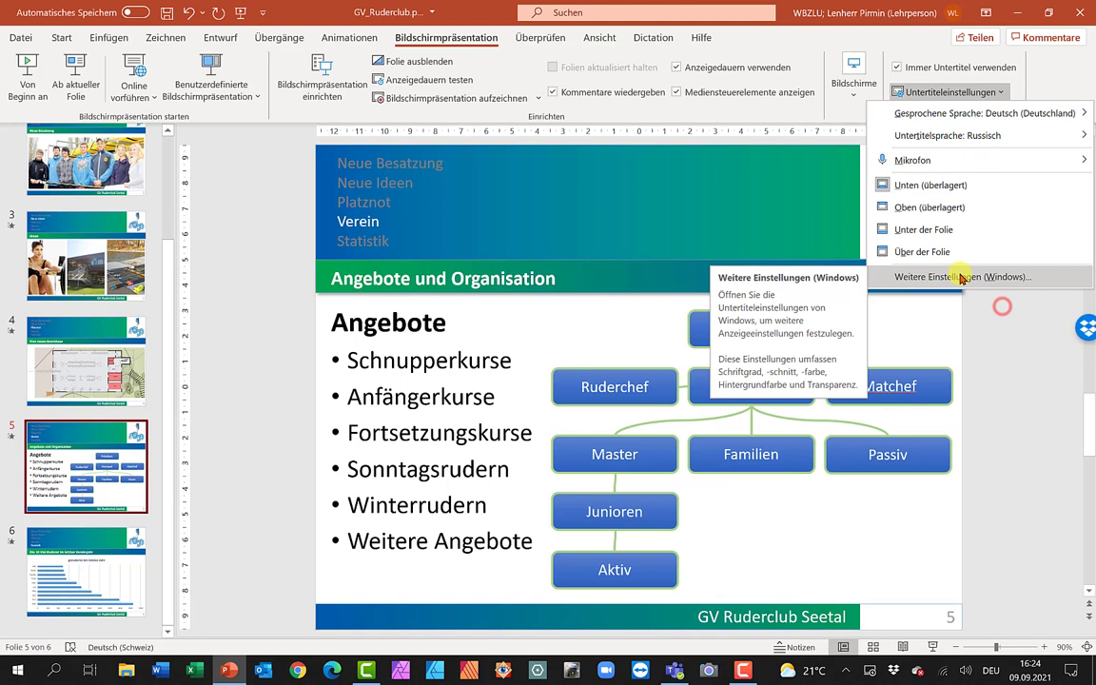
pyautogui.click(1002, 306)
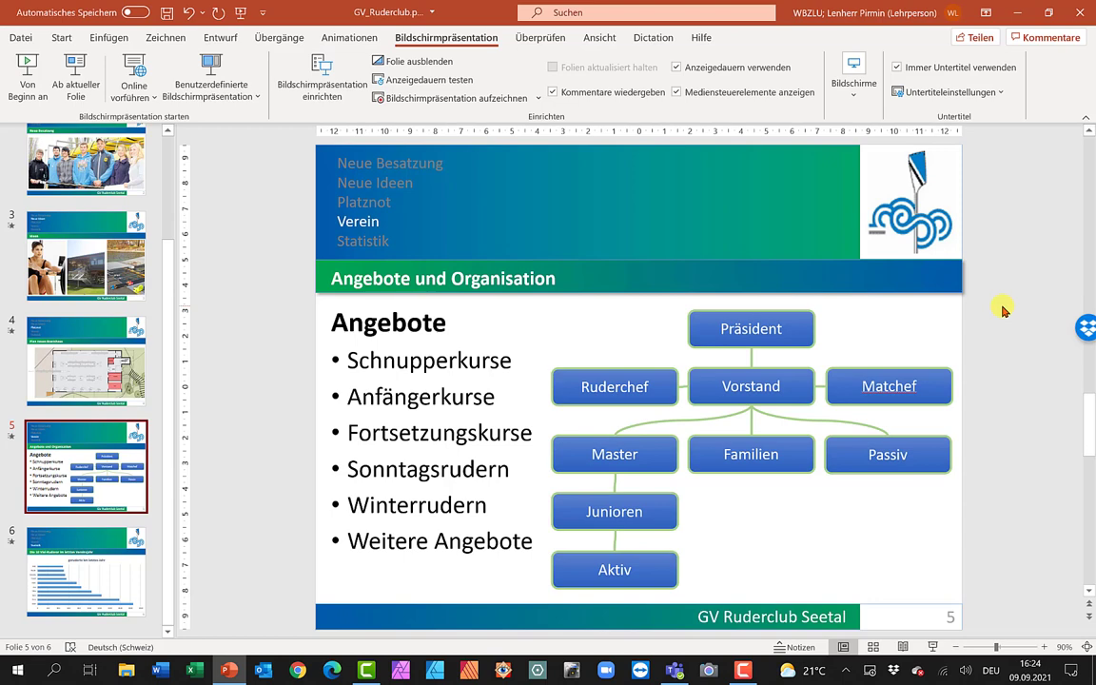
# Start the show from the first slide, turning the live Russian subtitles off and back on
pyautogui.press('F5')
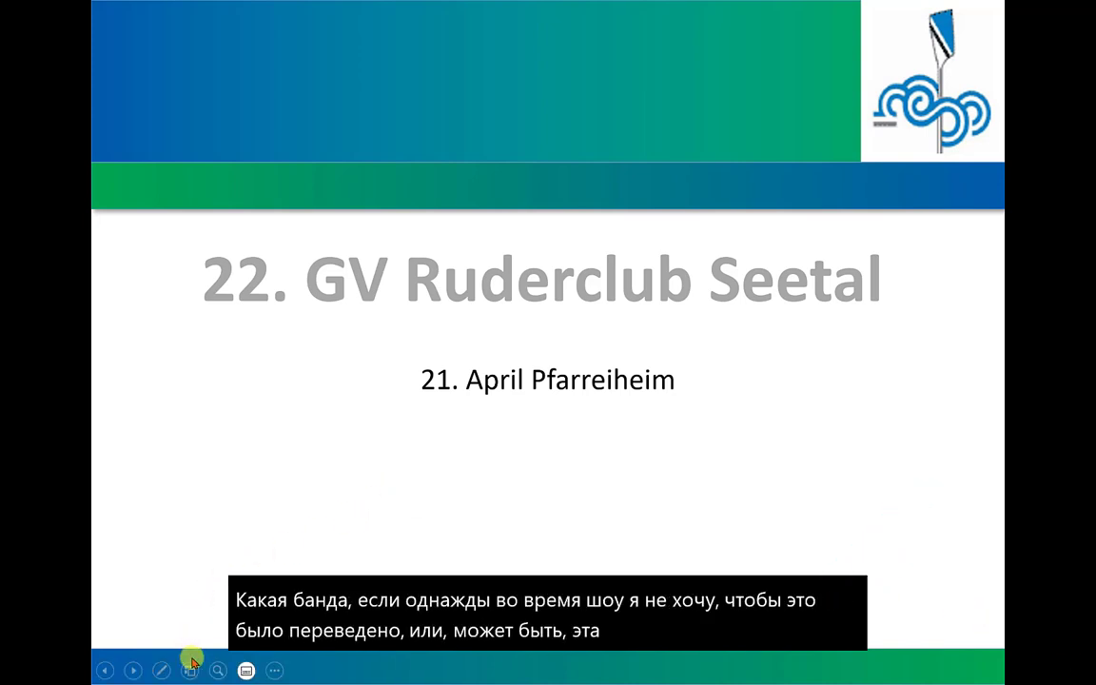
pyautogui.click(248, 672)
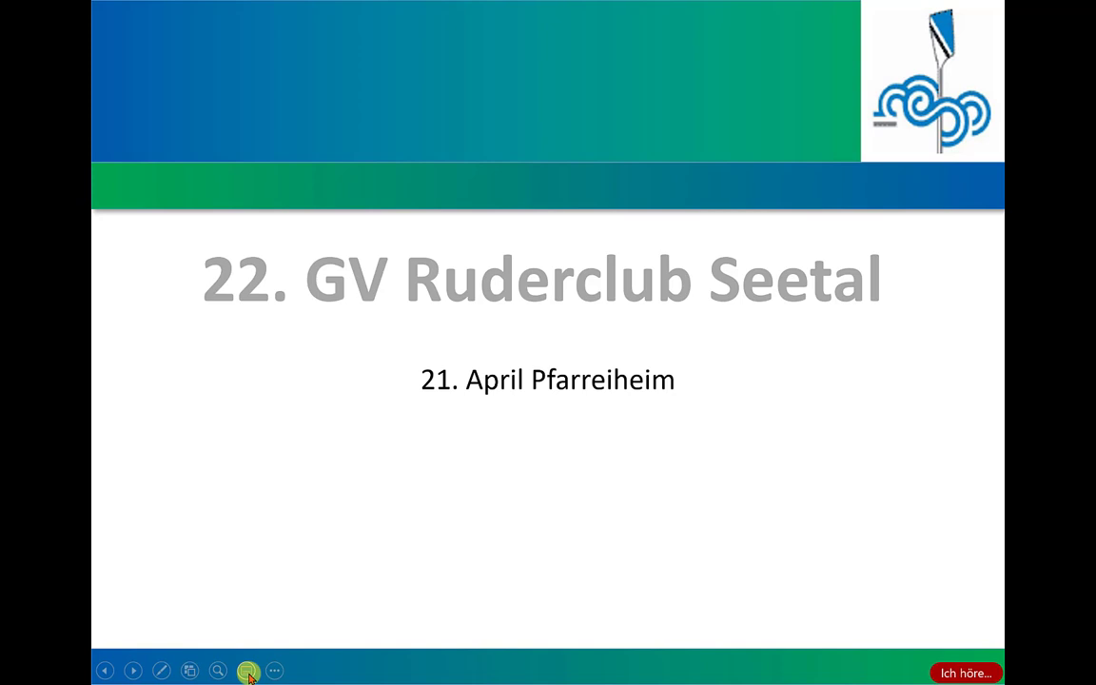
pyautogui.press('j')
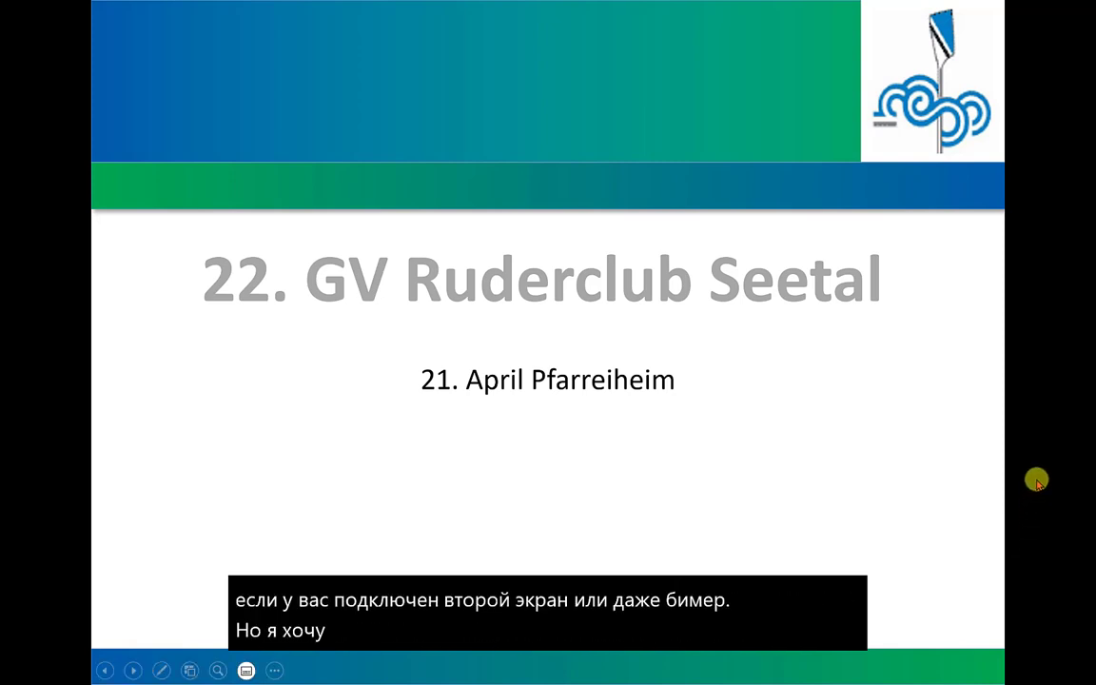
# Switch the running show to presenter view and advance to slide 2, Neue Besatzung
pyautogui.rightClick(652, 341)
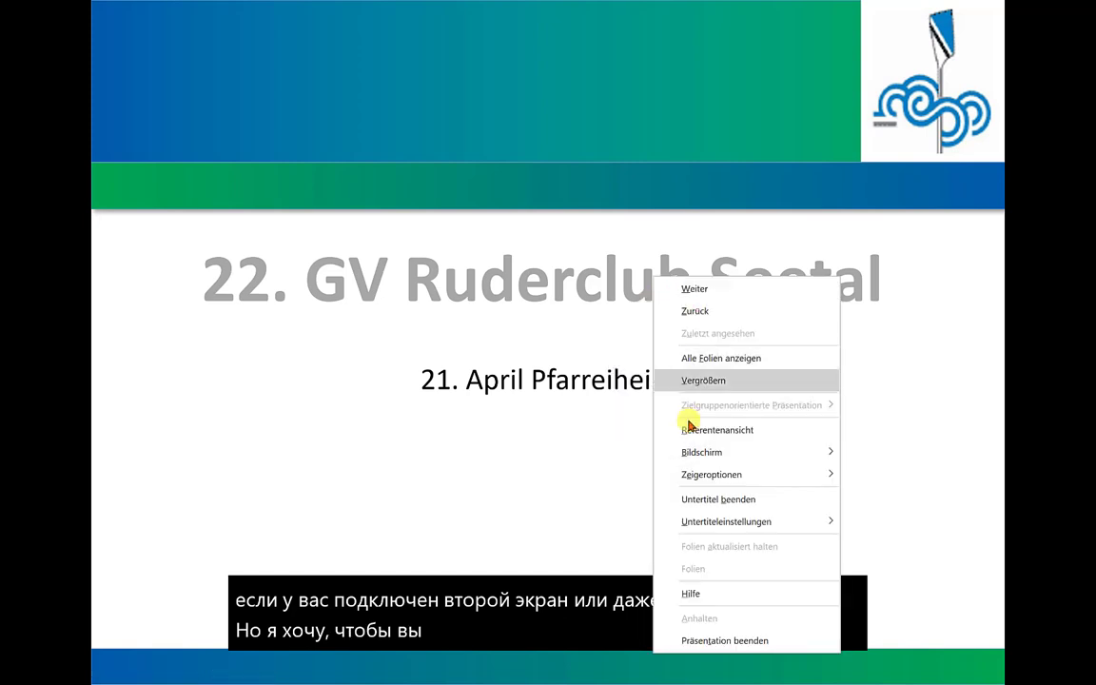
pyautogui.click(687, 432)
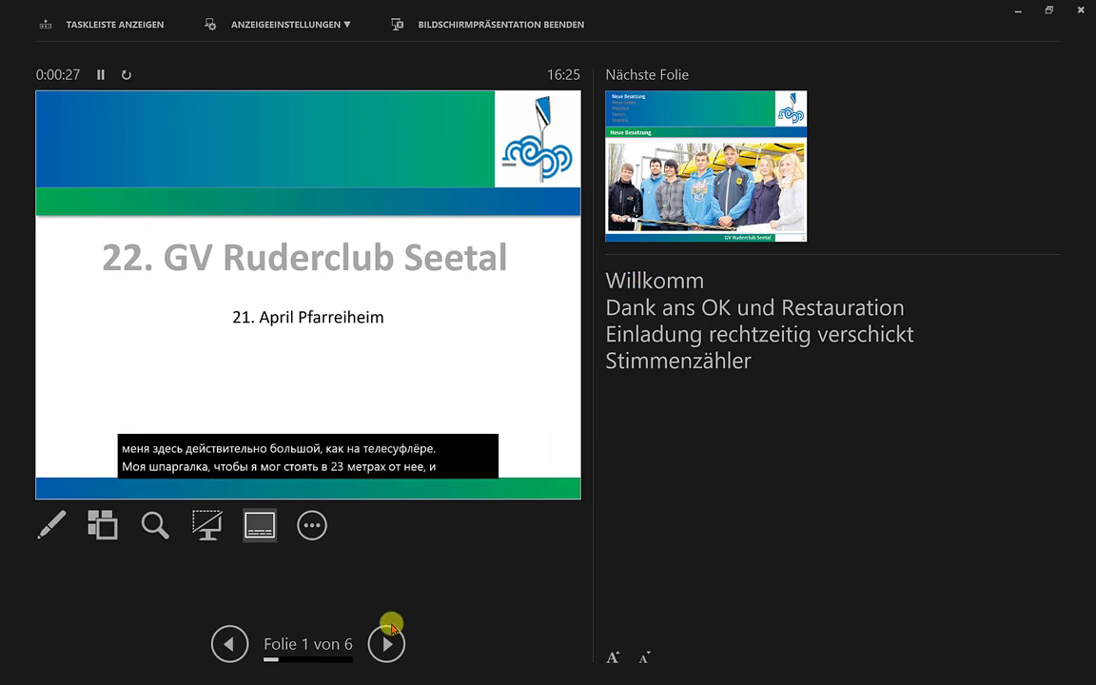
pyautogui.click(386, 645)
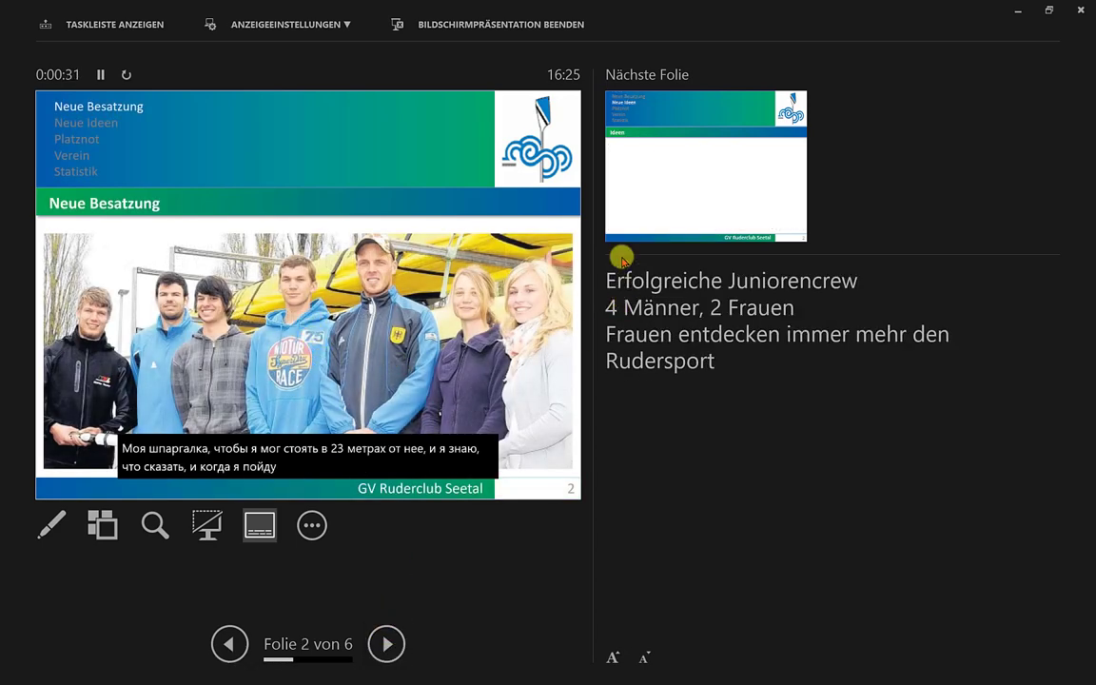
# Advance to slide 3, Ideen, bring in the rowing woman and boathouse pictures, then end the show
pyautogui.click(664, 191)
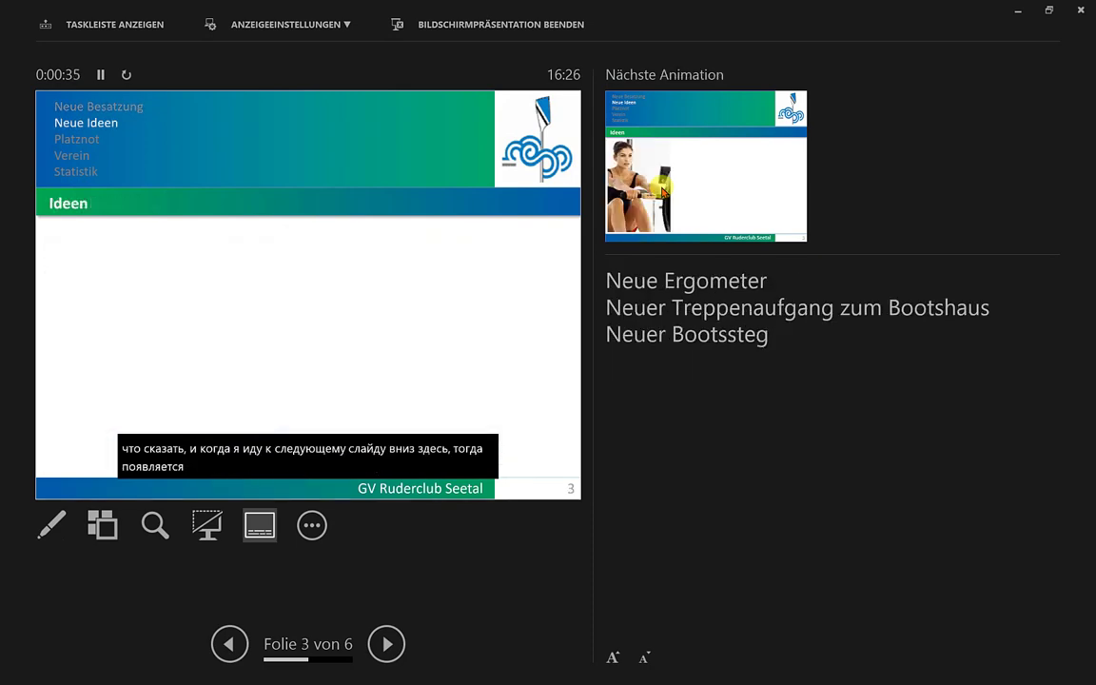
pyautogui.click(663, 191)
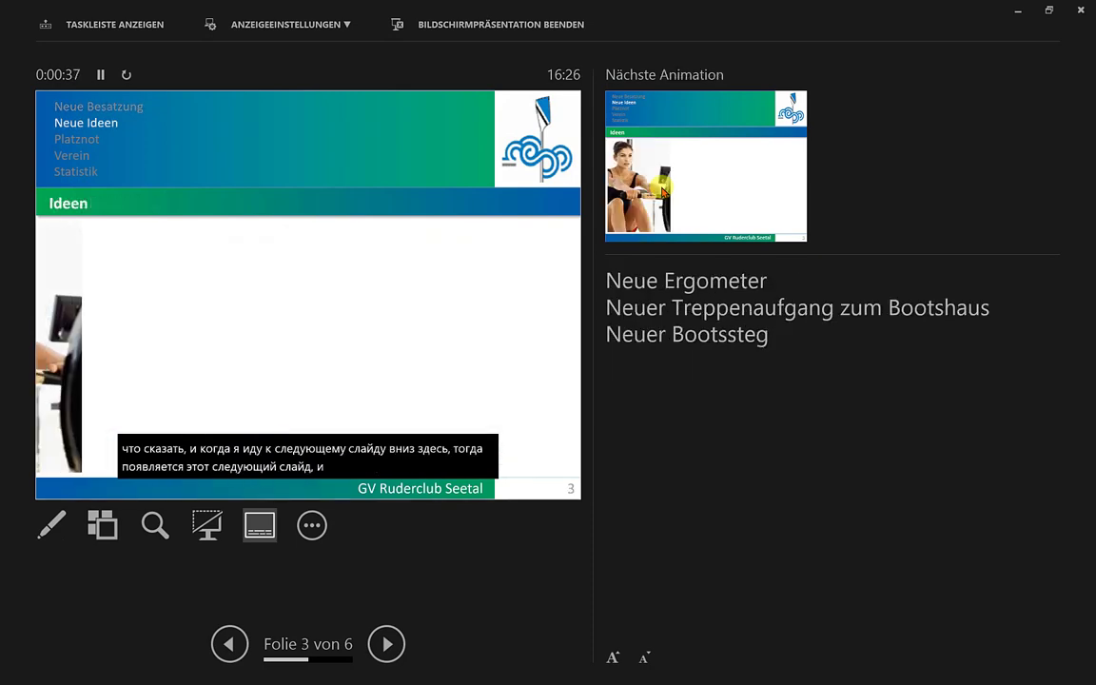
pyautogui.click(663, 191)
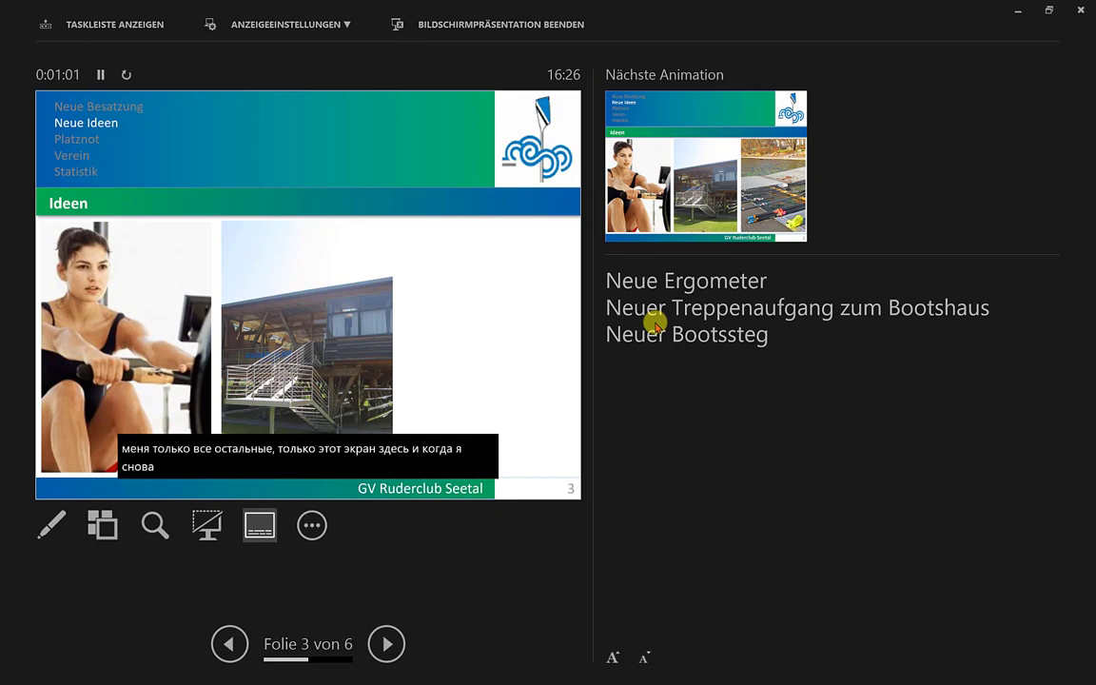
pyautogui.press('Escape')
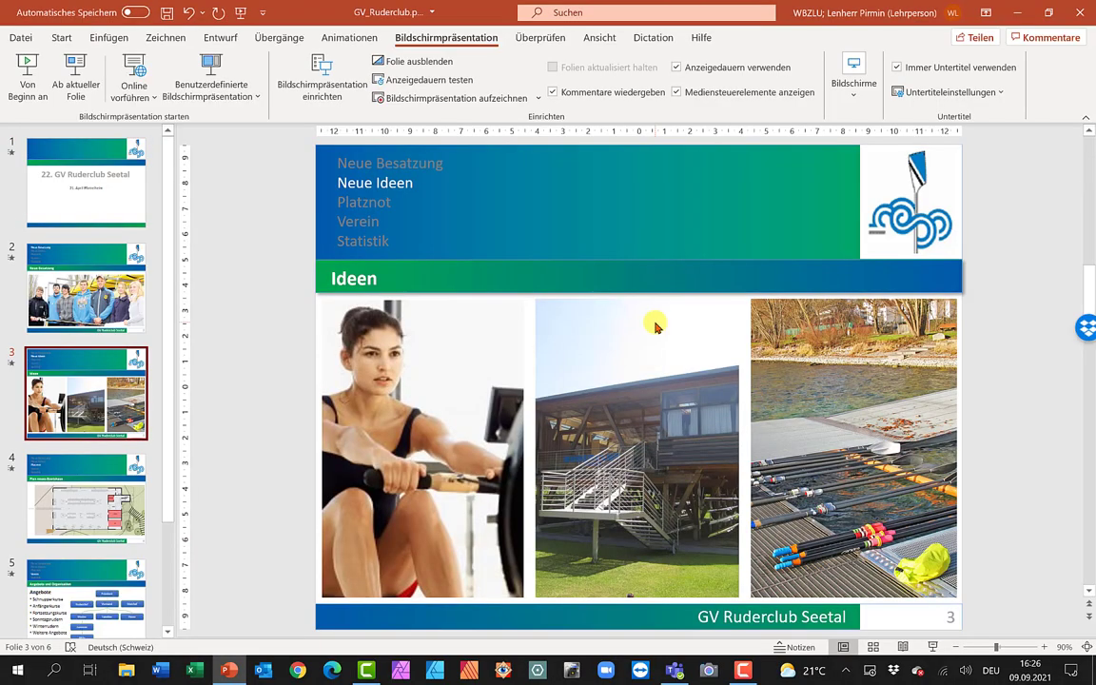
# Show and enlarge the speaker-notes pane, then browse slides 4, 2 and 5
pyautogui.click(799, 648)
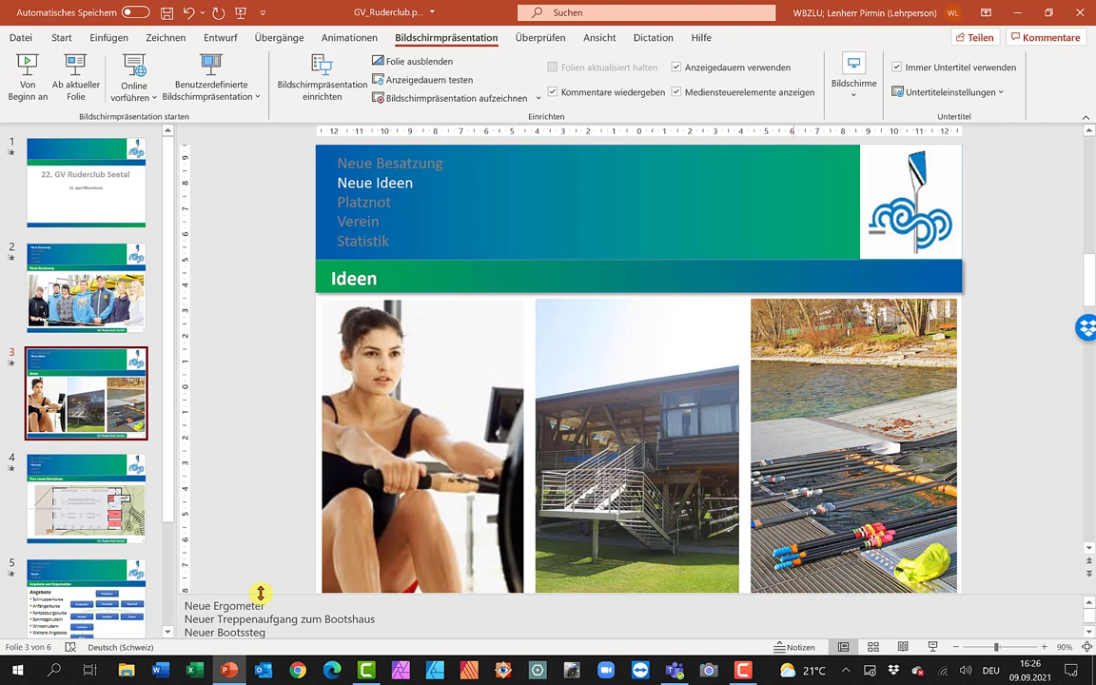
pyautogui.moveTo(261, 588); pyautogui.dragTo(263, 496)
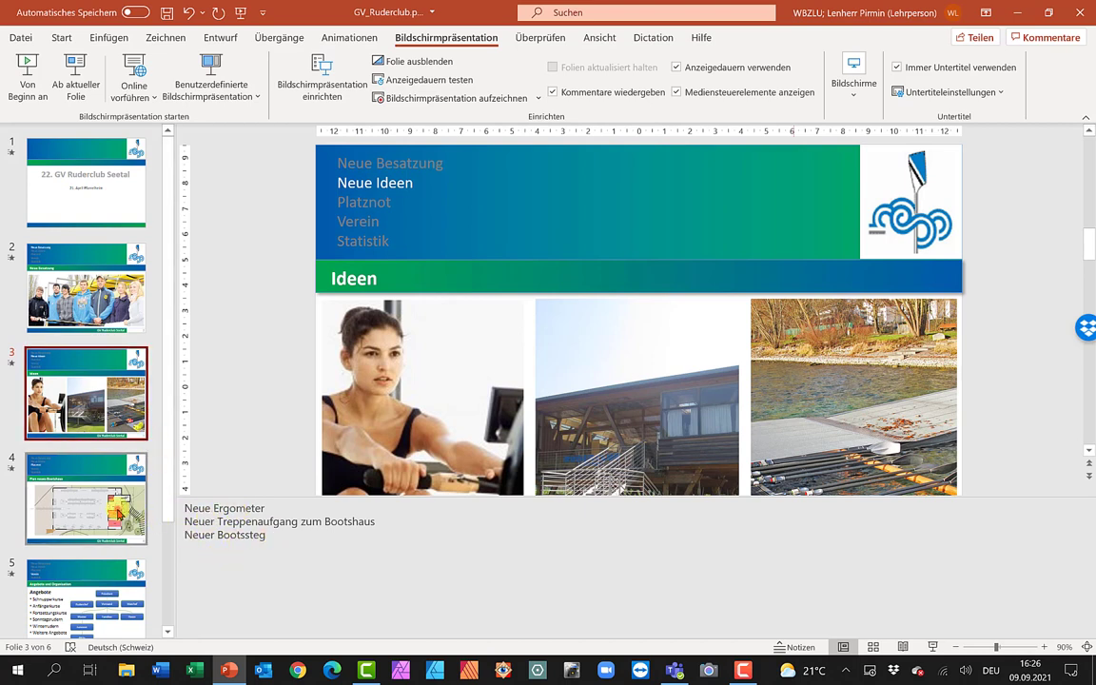
pyautogui.click(107, 467)
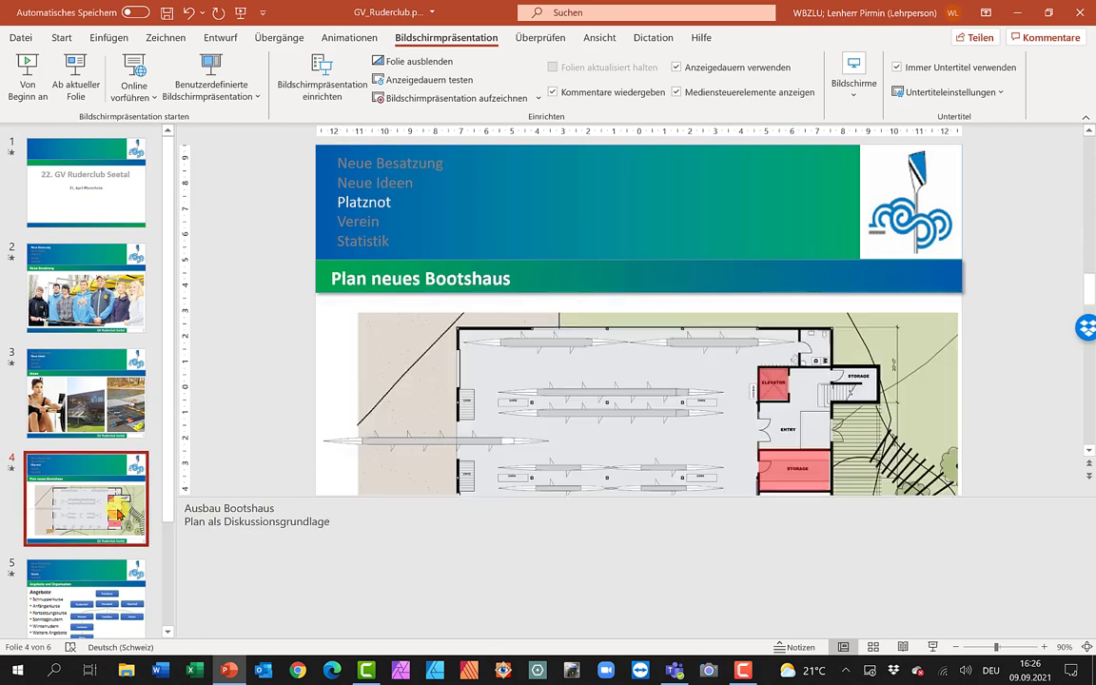
pyautogui.click(111, 272)
pyautogui.click(81, 533)
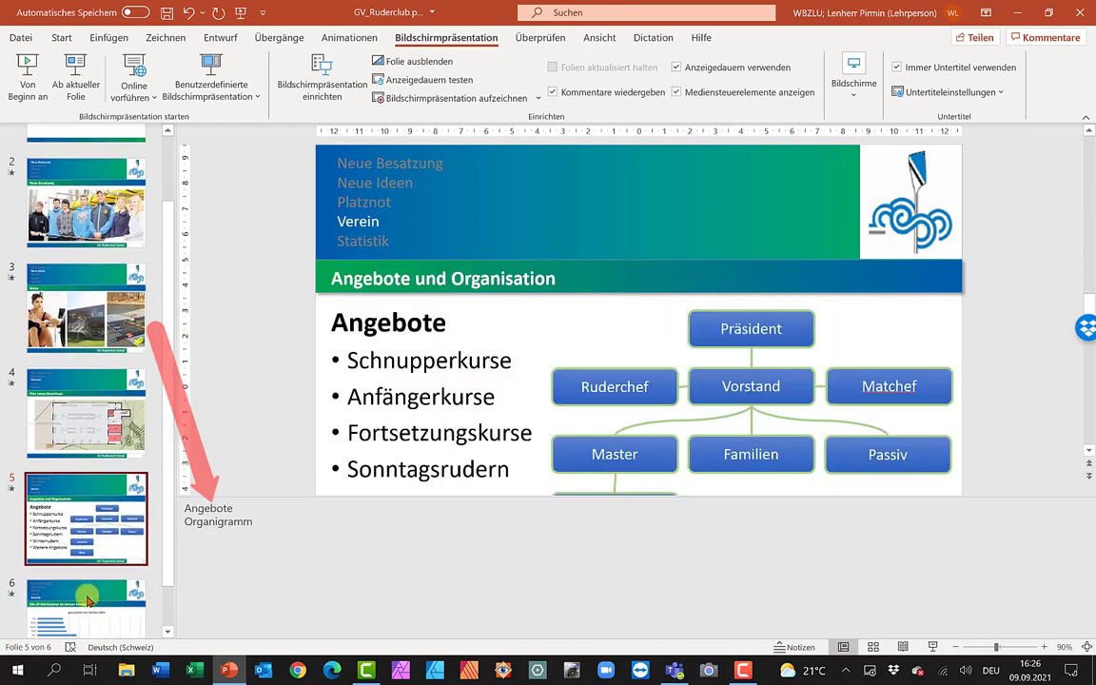